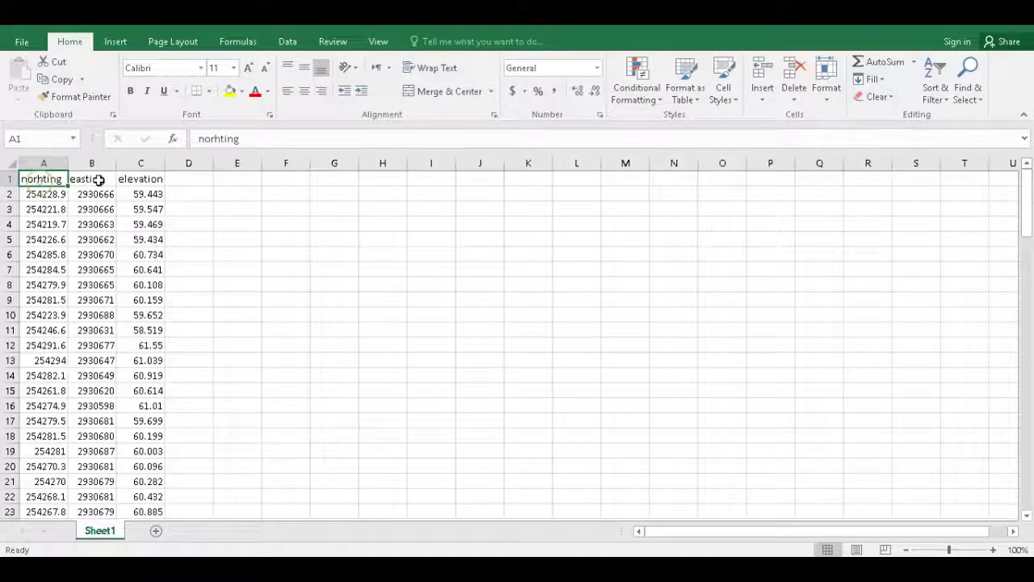
Step: Inspect the norhting, easting and elevation column headings and the first elevation value, 59.443
left_click(93, 179)
left_click(139, 178)
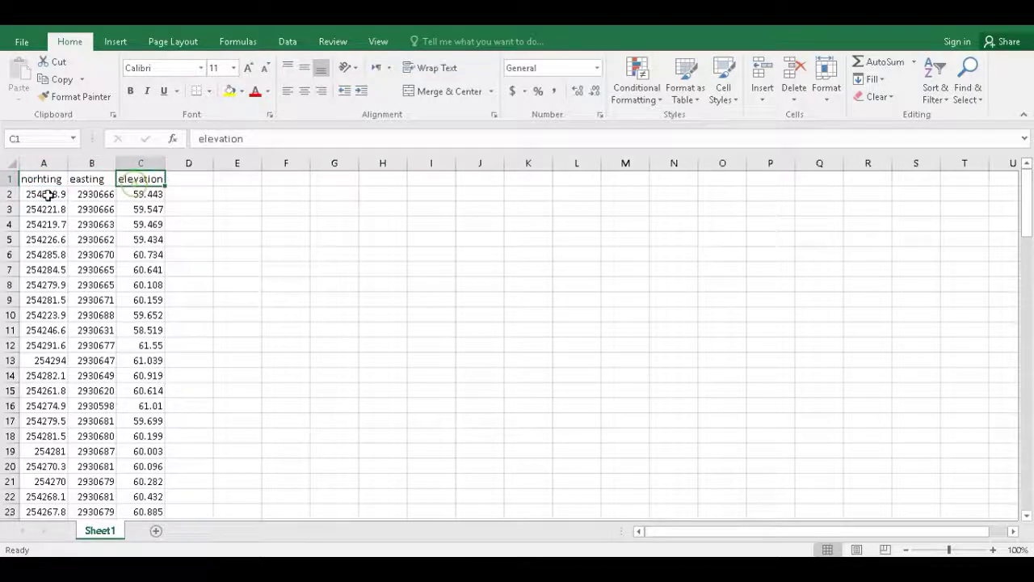
left_click(93, 194)
left_click(136, 194)
Step: Scroll down through the survey points to row 114 and back to the top
scroll(144, 220, "down", 4)
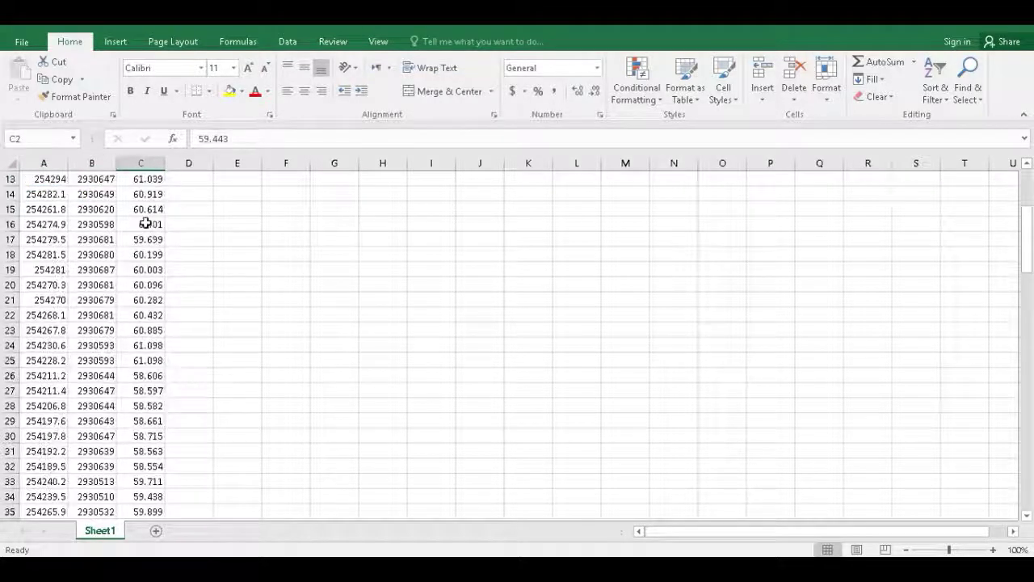
scroll(148, 231, "down", 9)
scroll(148, 231, "down", 11)
scroll(148, 232, "down", 6)
scroll(148, 232, "down", 7)
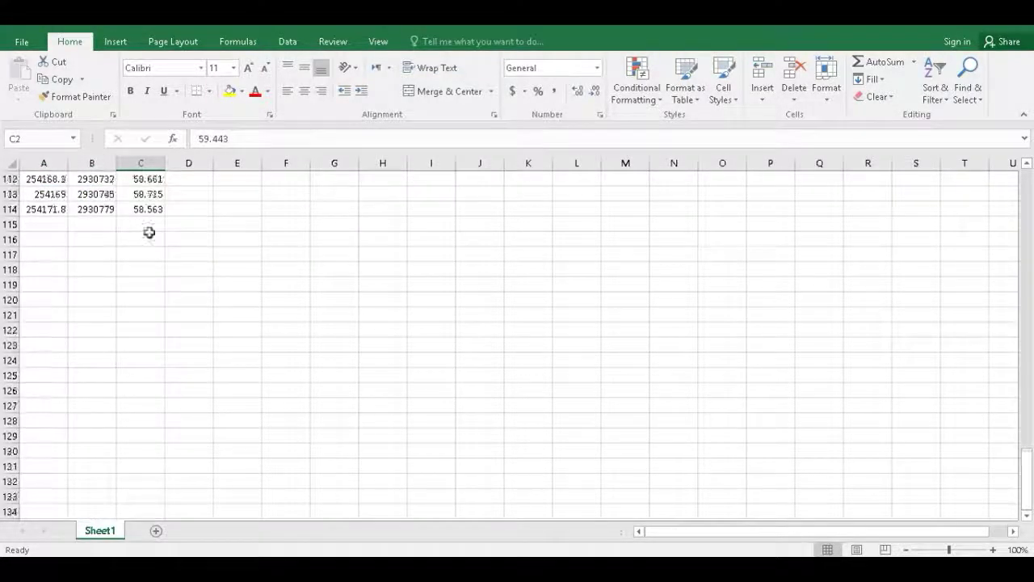
scroll(149, 232, "up", 8)
scroll(148, 232, "up", 9)
scroll(148, 232, "up", 10)
scroll(149, 232, "up", 8)
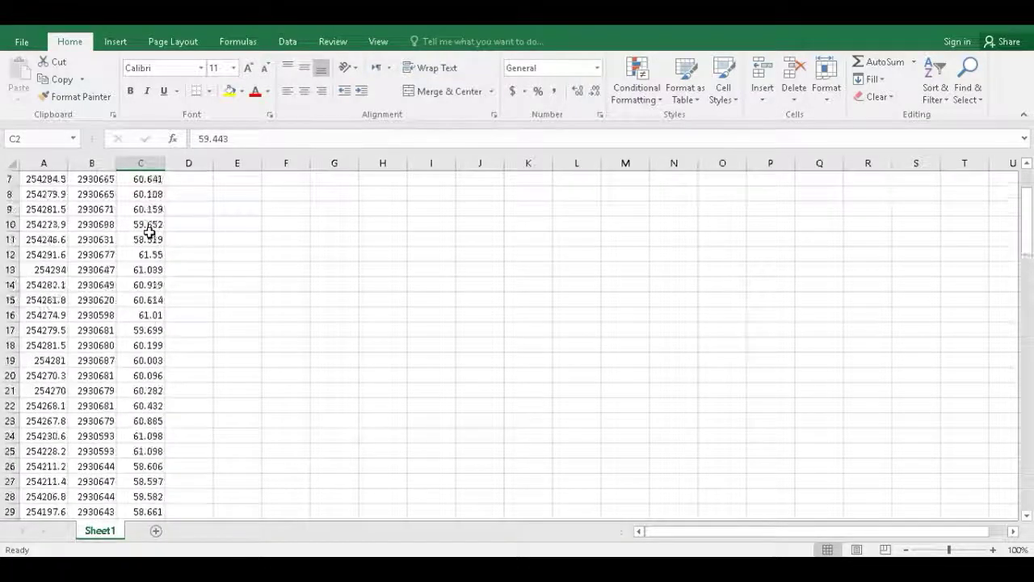
scroll(149, 232, "up", 2)
Step: Set up Save As in Documents with CSV (Comma delimited) type and the name 'points of topo survey'
left_click(21, 42)
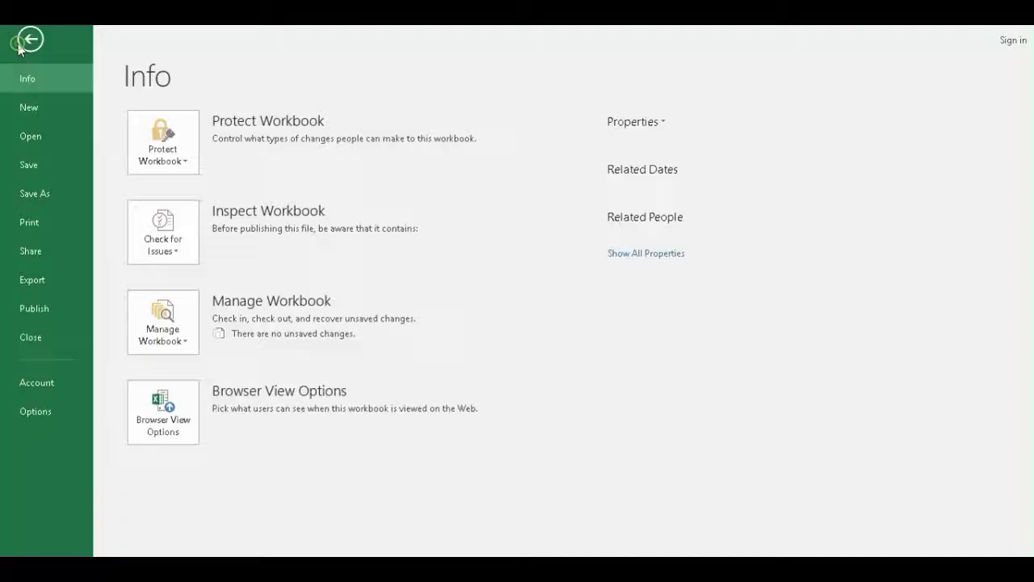
left_click(36, 194)
left_click(252, 240)
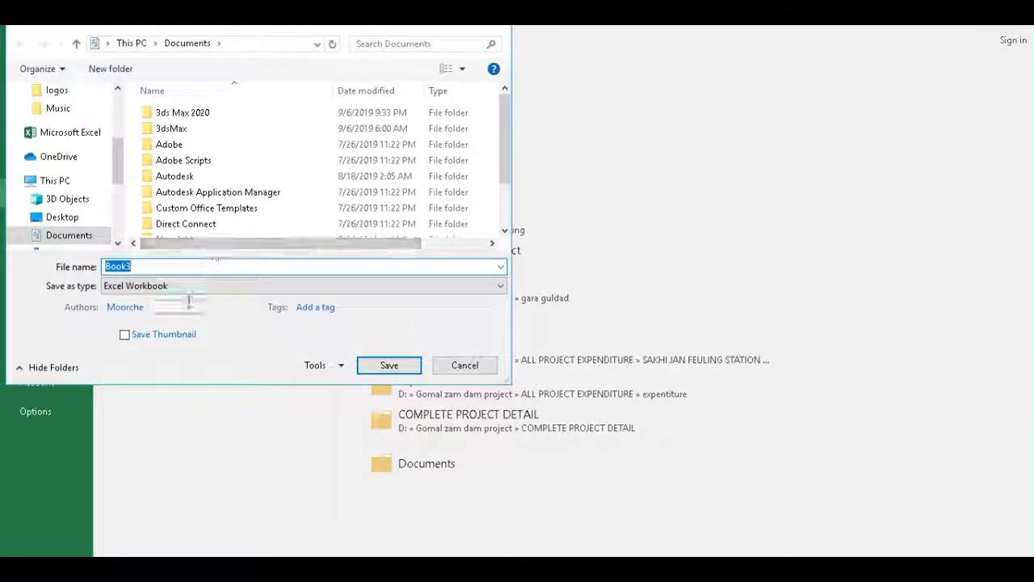
left_click(192, 286)
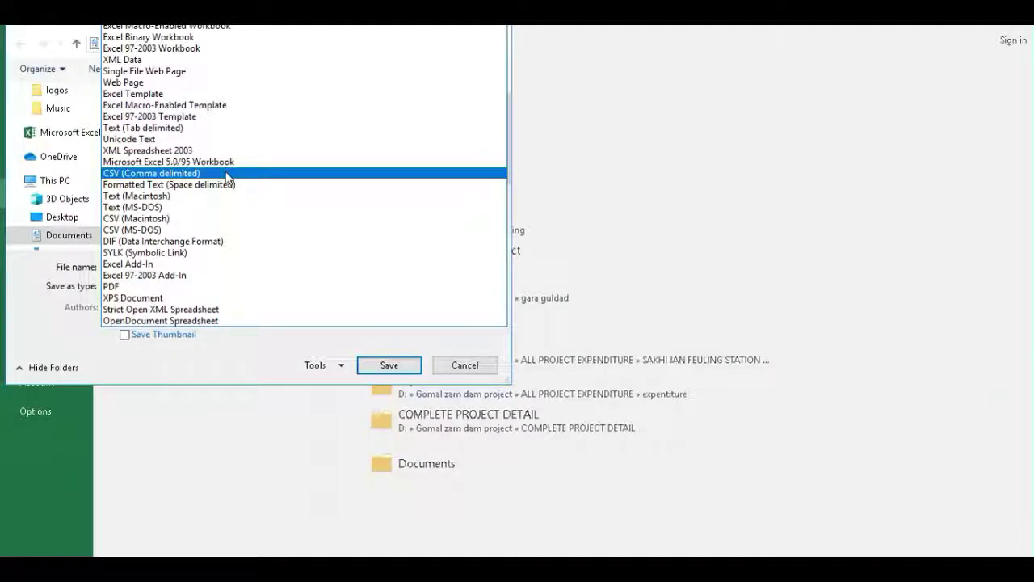
left_click(226, 177)
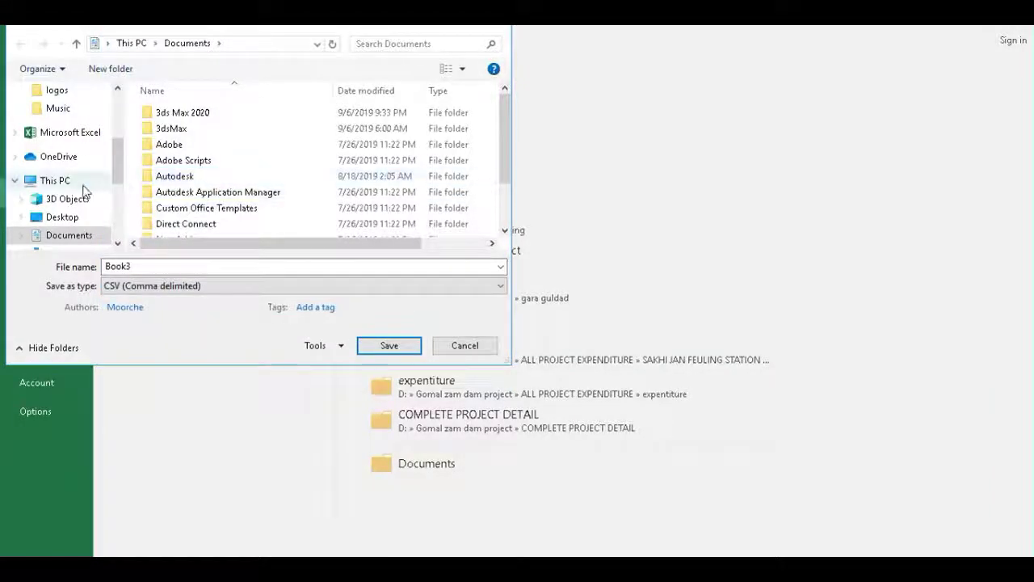
mouse_move(69, 202)
left_click(153, 267)
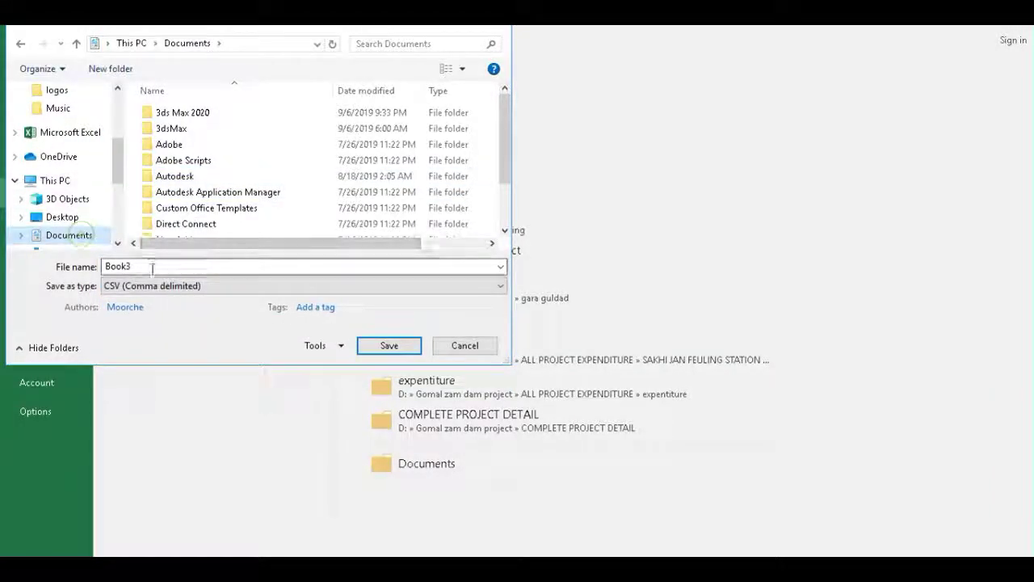
double_click(153, 268)
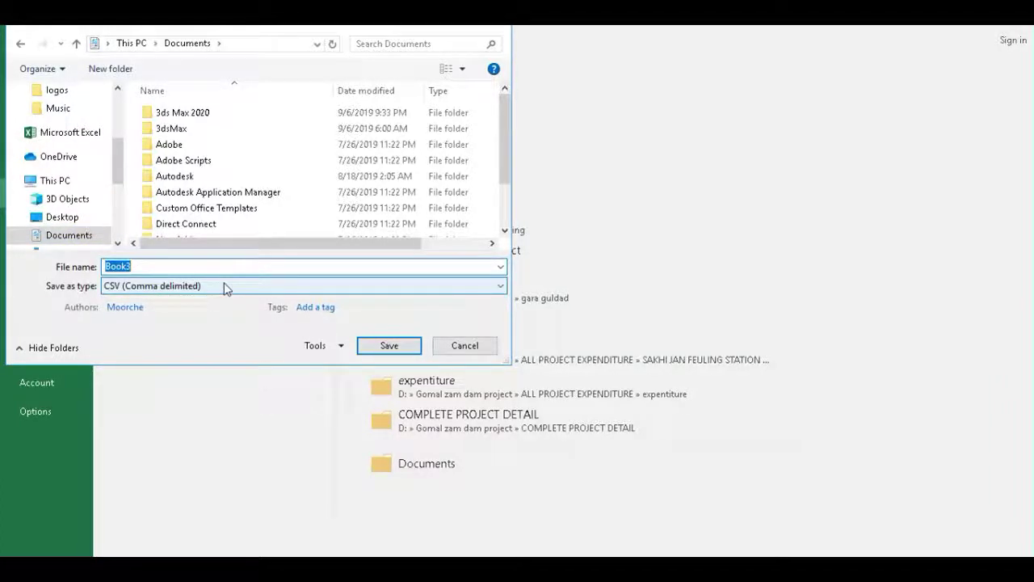
type("points of topo survey")
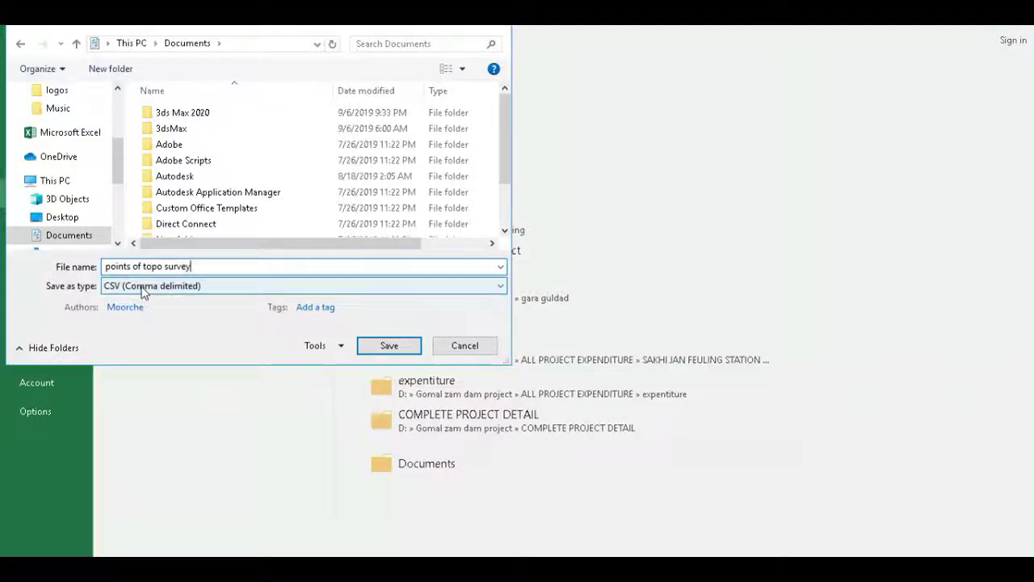
Step: Save the file, keep the CSV format, and close the Chrome window
left_click(379, 352)
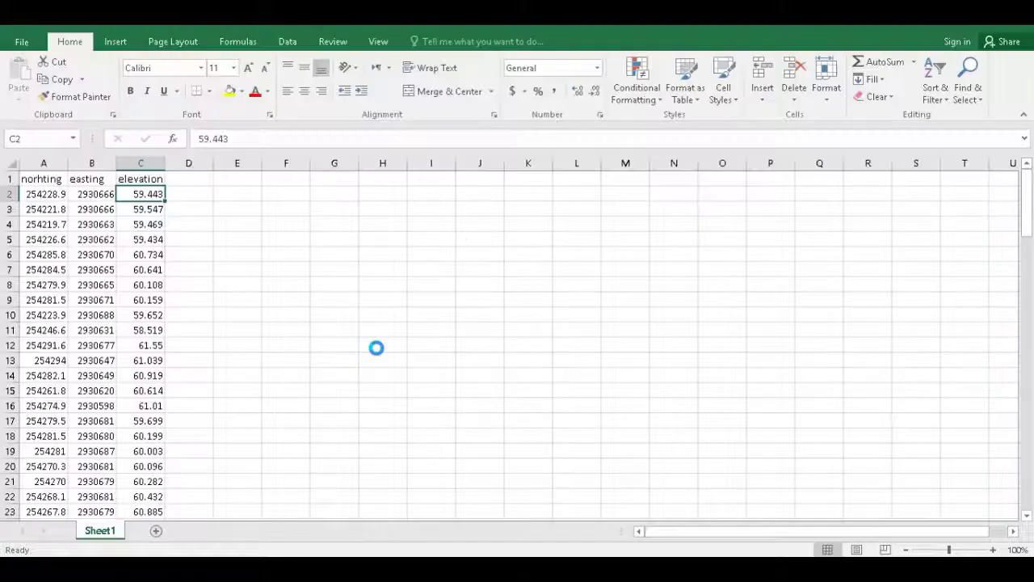
left_click(461, 338)
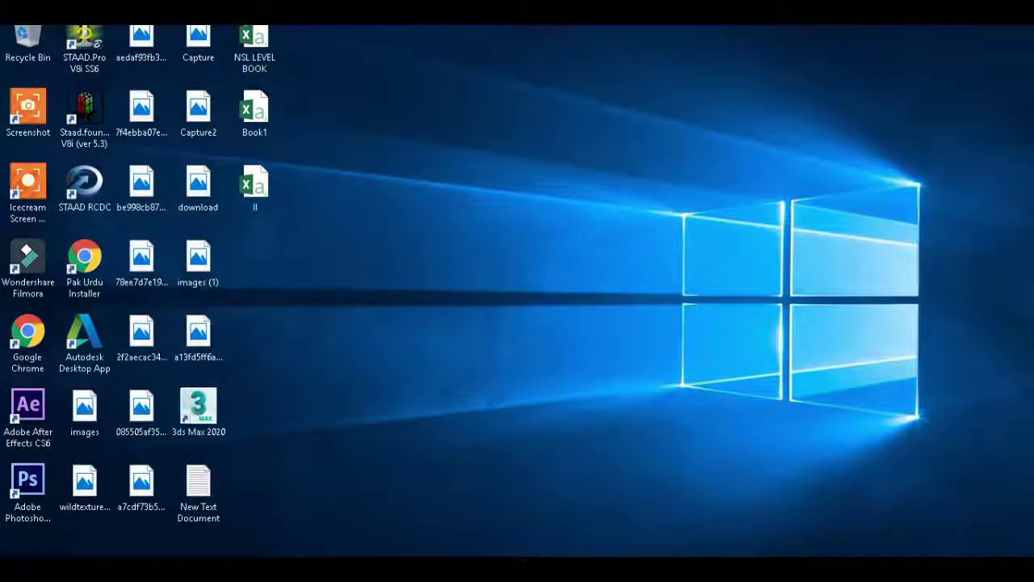
right_click(315, 570)
left_click(312, 543)
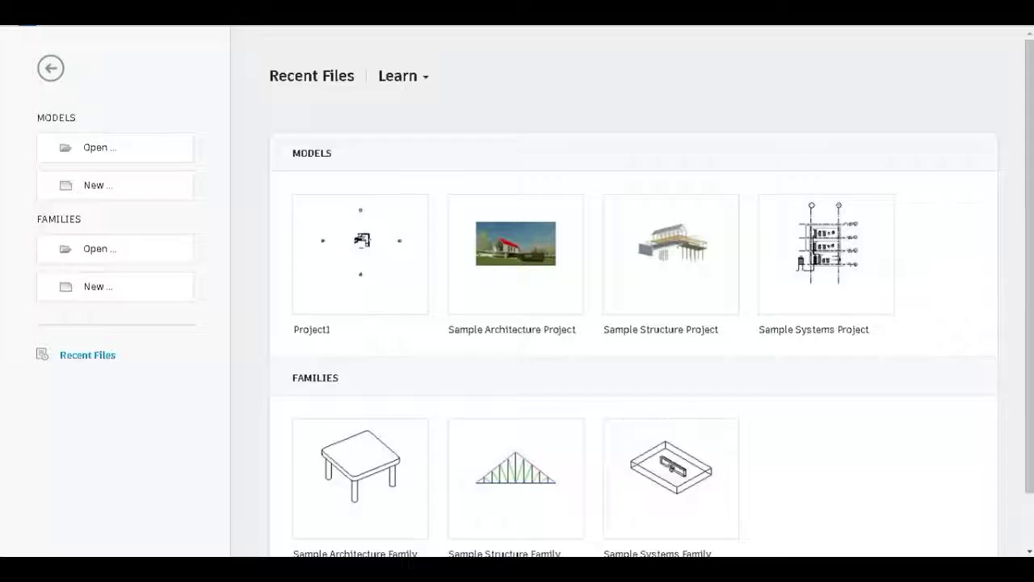
Step: Create a new project from the Architectural Template and open its Site floor plan
left_click(110, 197)
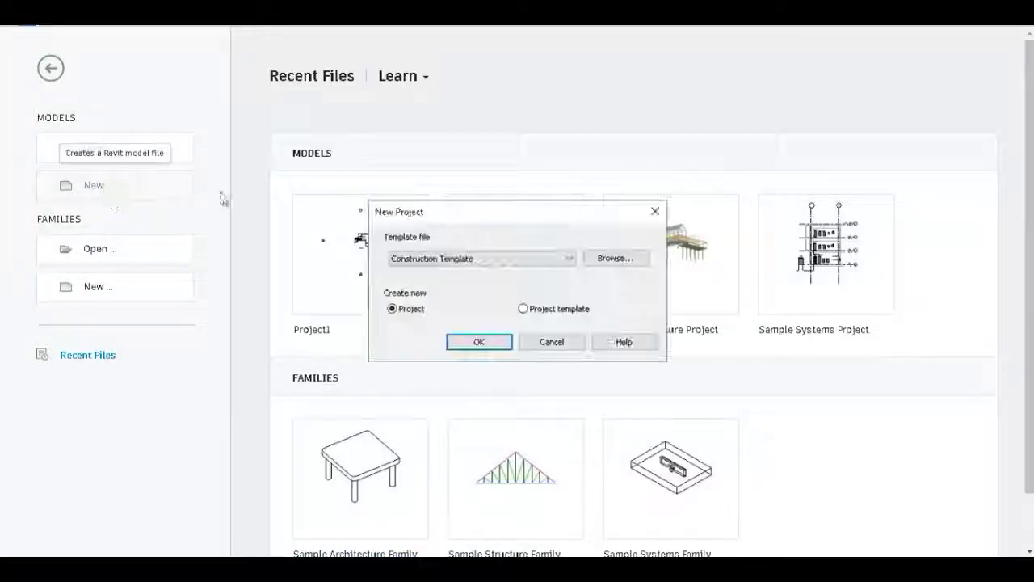
left_click(480, 260)
left_click(392, 293)
left_click(471, 338)
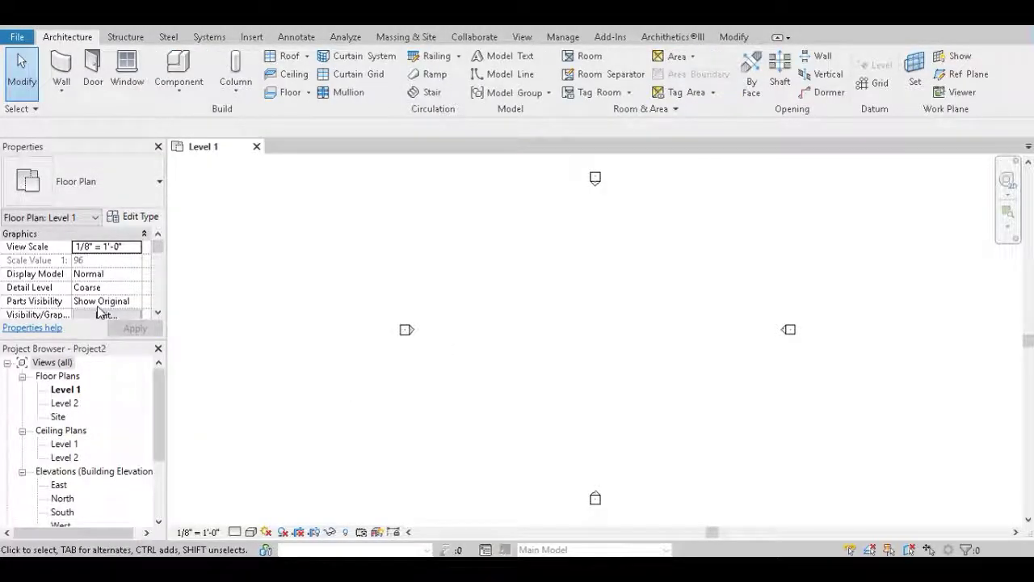
double_click(58, 416)
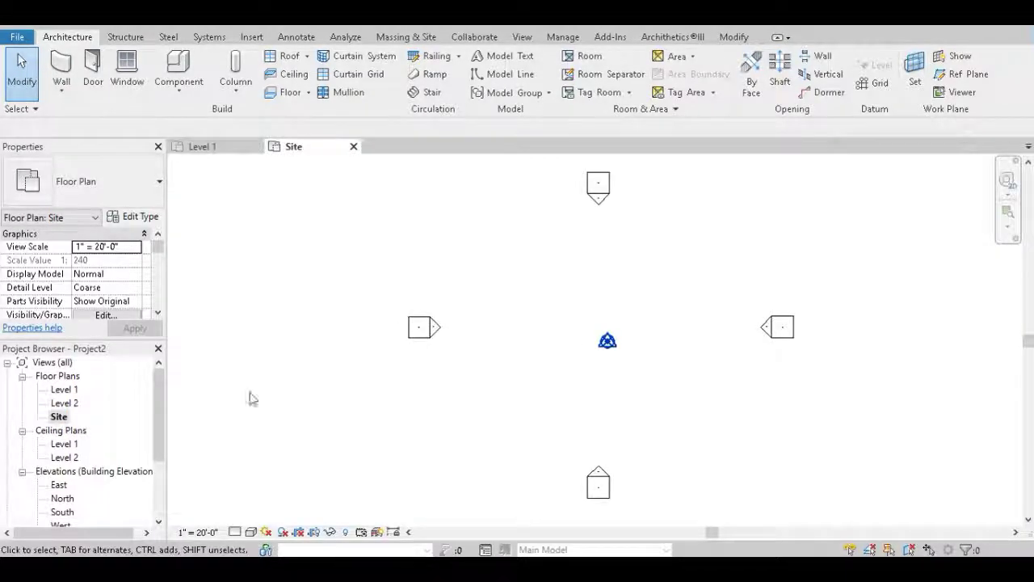
scroll(120, 292, "down", 1)
Step: Open Visibility/Graphic Overrides for the Site plan and make Mass visible
left_click(106, 288)
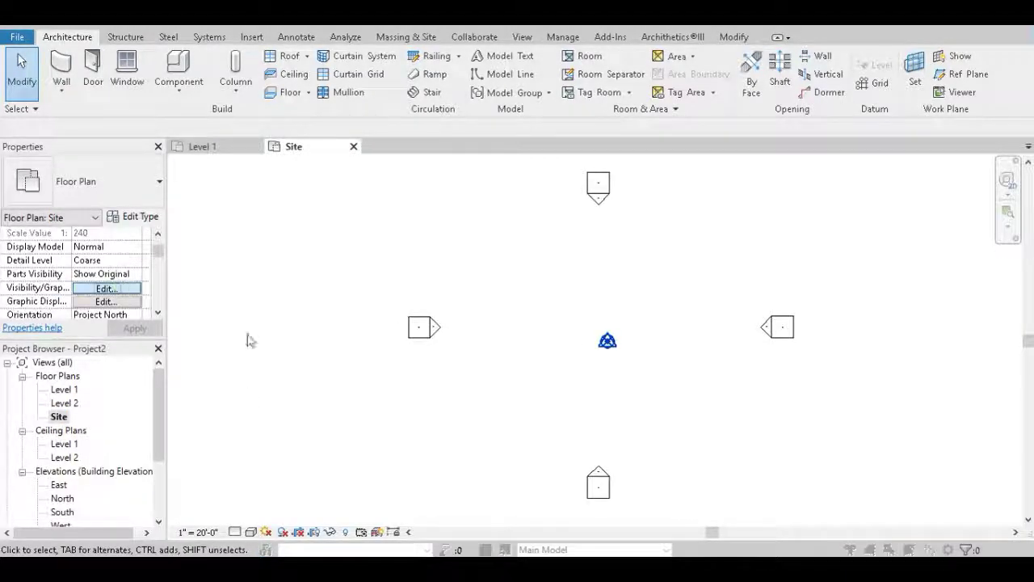
scroll(306, 291, "down", 1)
scroll(305, 291, "down", 2)
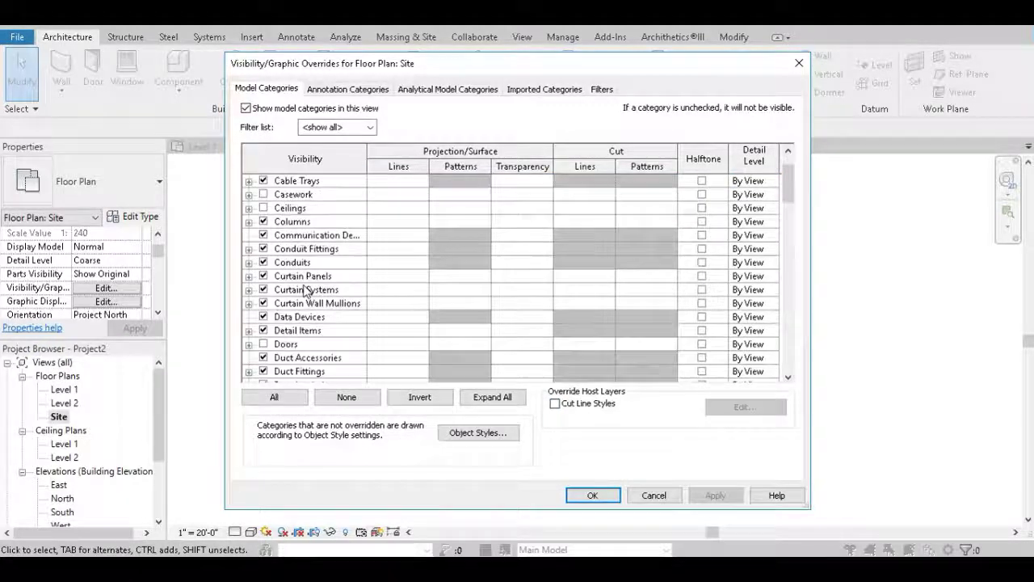
scroll(305, 291, "down", 1)
scroll(305, 290, "down", 2)
scroll(306, 291, "down", 1)
scroll(305, 291, "down", 1)
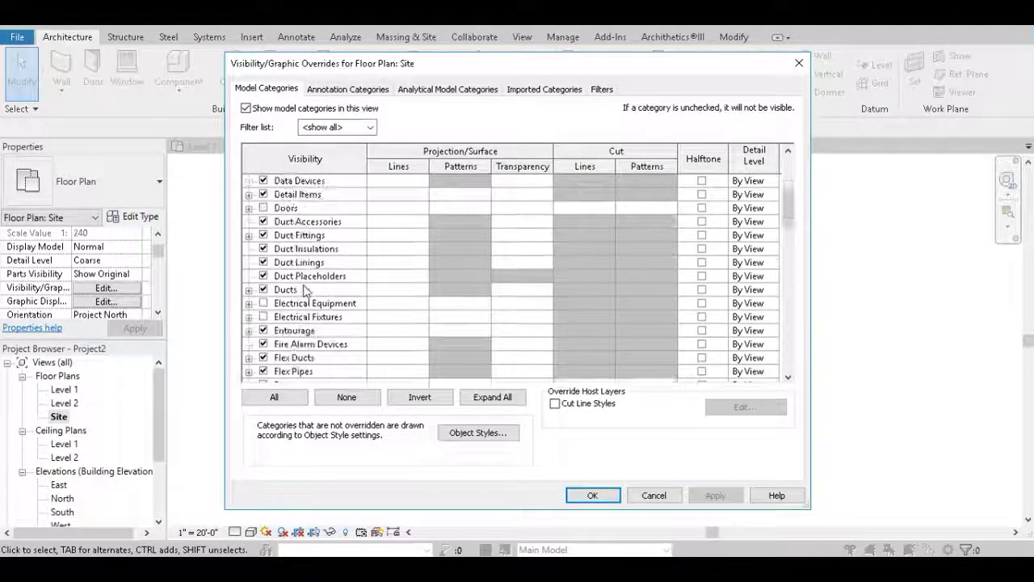
scroll(305, 291, "down", 2)
scroll(305, 291, "down", 2)
scroll(305, 291, "down", 1)
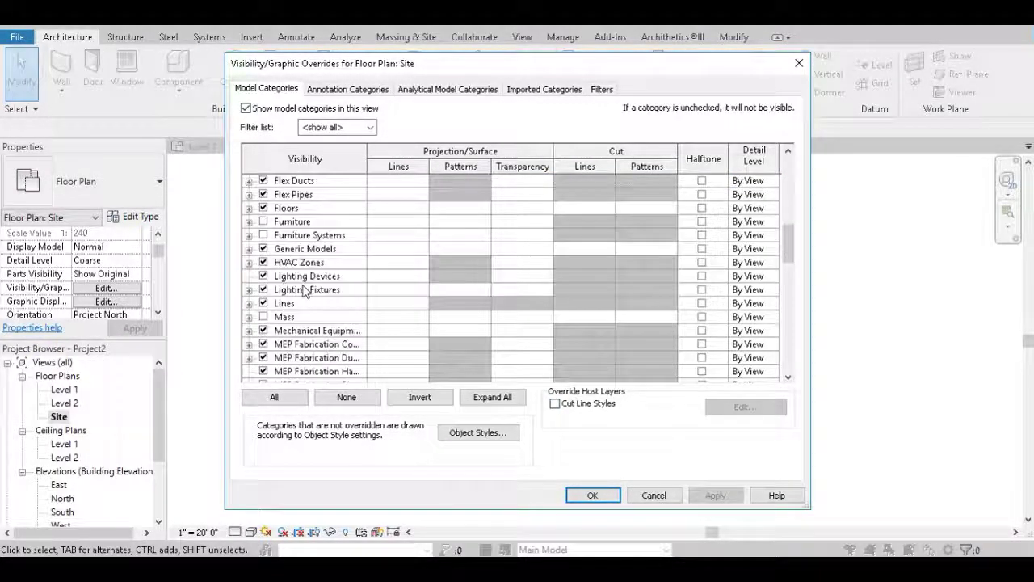
left_click(263, 318)
Step: Scroll through the Model Categories list to the end and back up
scroll(291, 315, "down", 2)
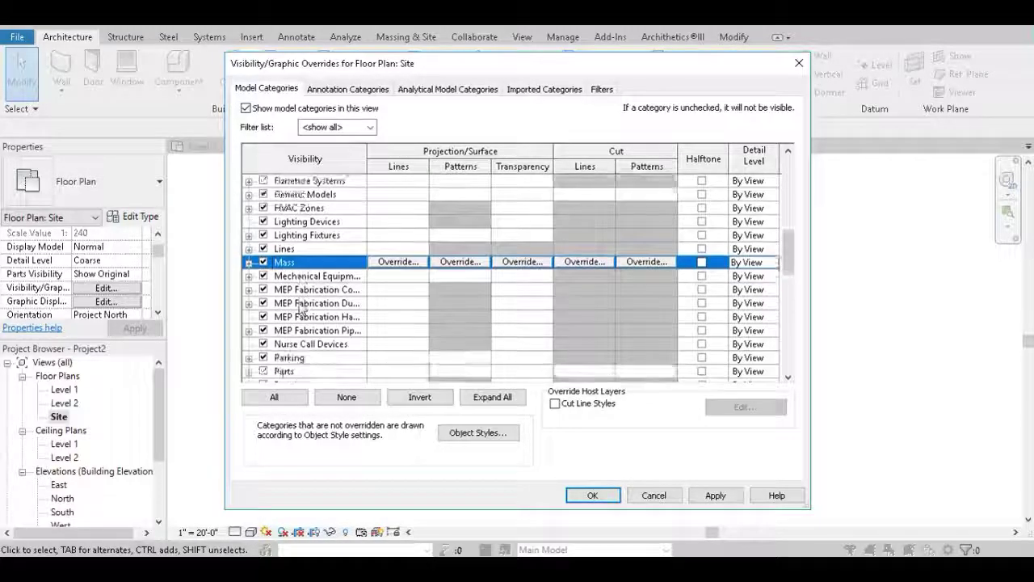
scroll(293, 314, "down", 1)
scroll(295, 311, "down", 1)
scroll(299, 308, "down", 1)
scroll(299, 307, "down", 1)
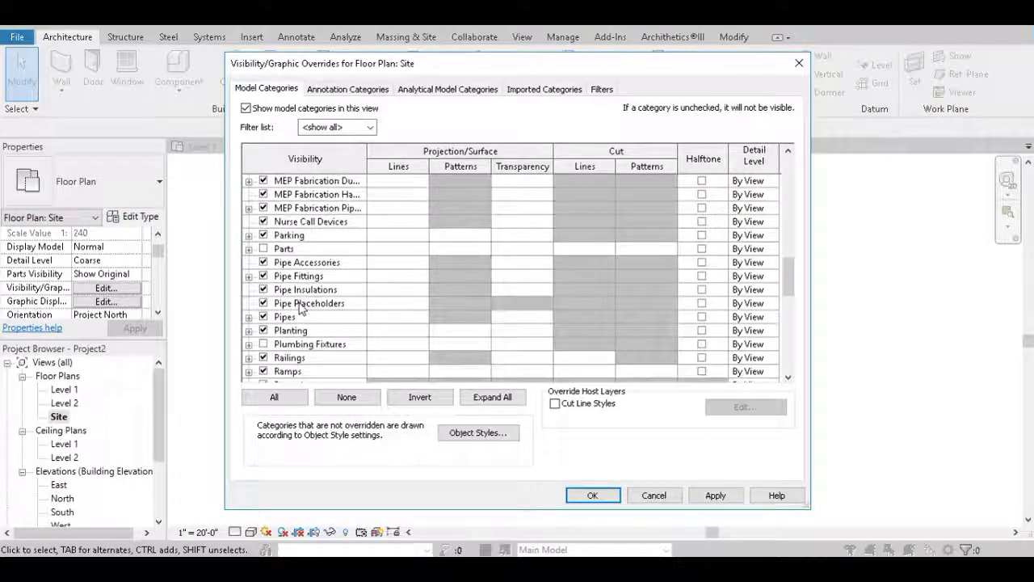
scroll(299, 308, "down", 1)
scroll(299, 307, "down", 1)
scroll(299, 307, "down", 1)
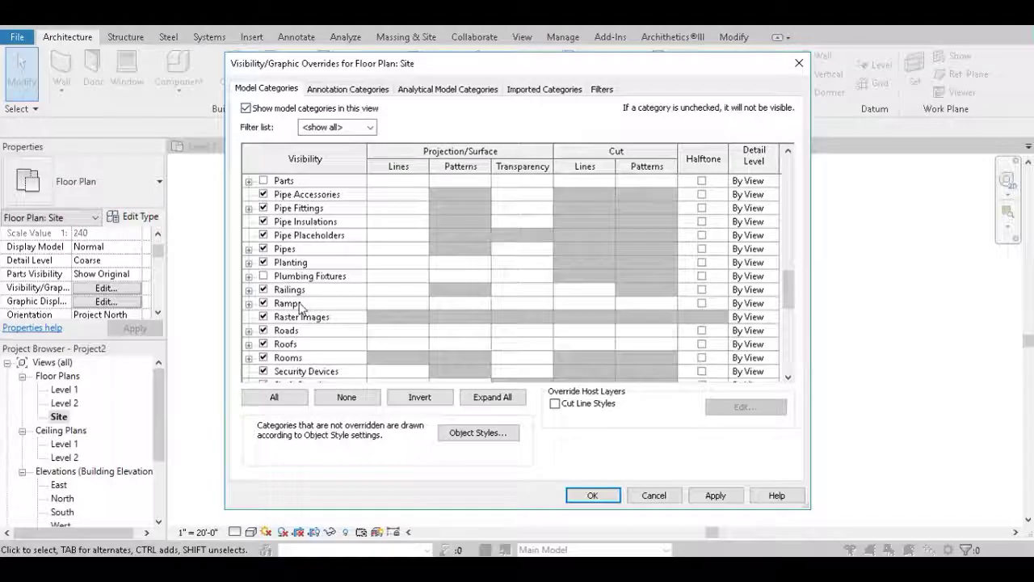
scroll(299, 306, "down", 2)
scroll(301, 308, "down", 1)
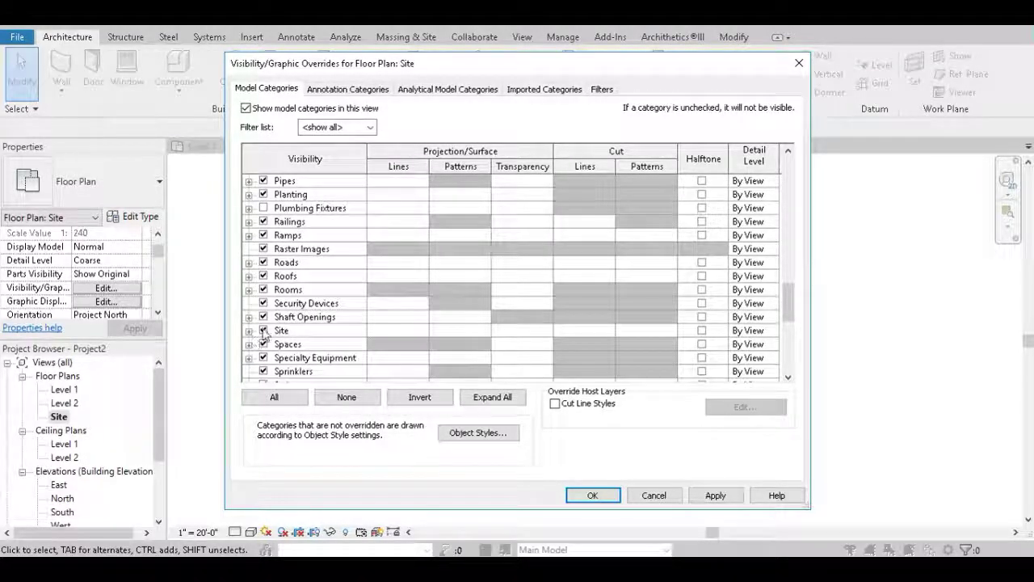
scroll(299, 321, "down", 2)
scroll(283, 333, "down", 1)
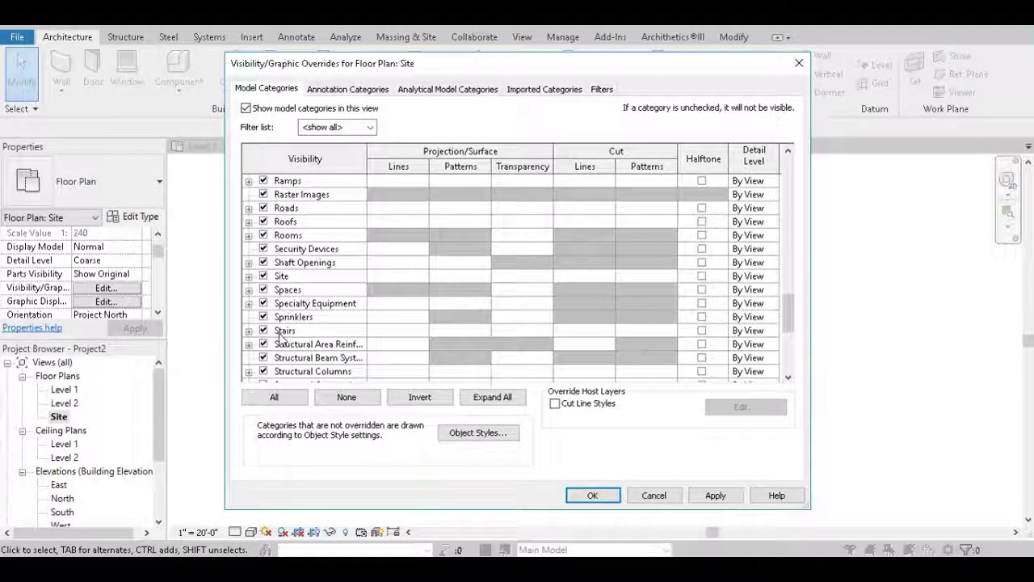
scroll(313, 340, "down", 2)
scroll(313, 340, "down", 2)
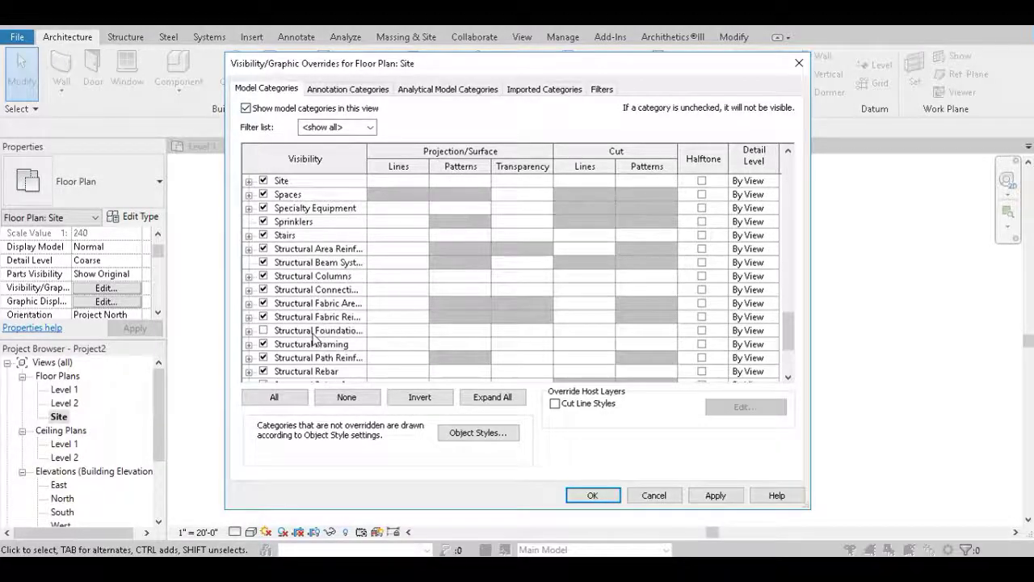
scroll(315, 339, "down", 3)
scroll(302, 300, "up", 1)
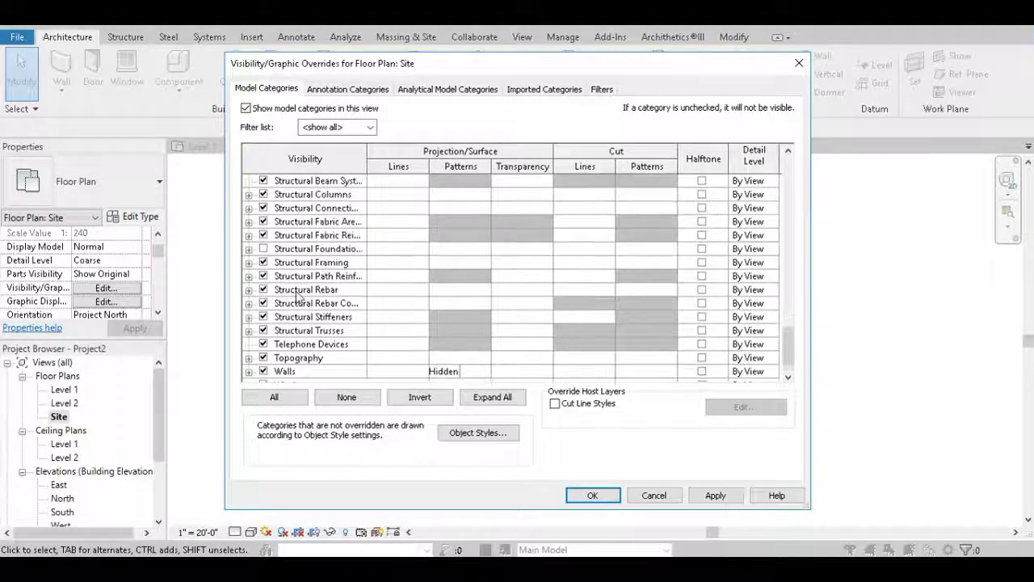
scroll(298, 298, "up", 3)
scroll(291, 296, "up", 2)
scroll(284, 293, "up", 1)
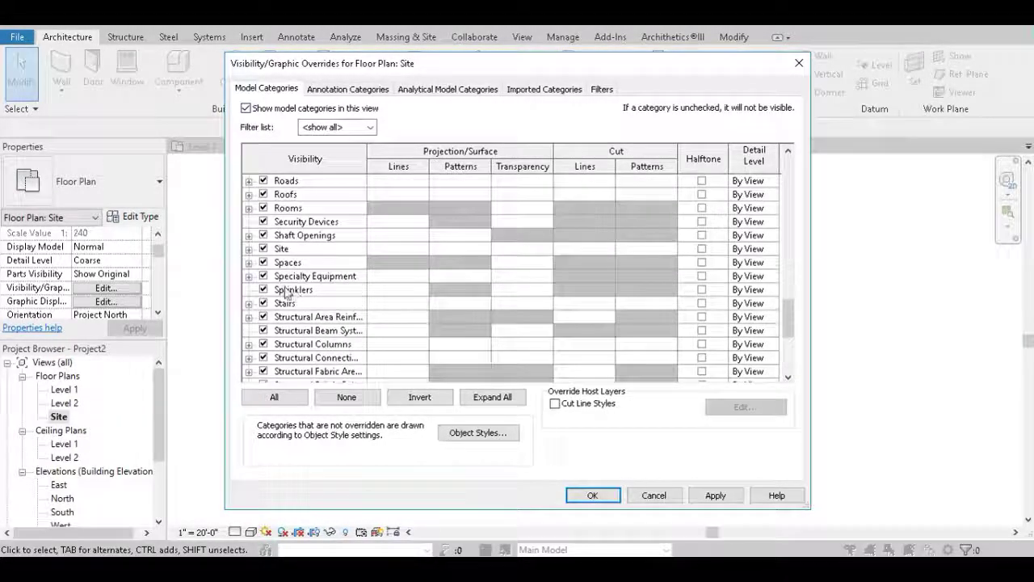
Step: Check the Spaces and Site subcategories, confirming Survey Point is visible, and apply the settings
left_click(249, 262)
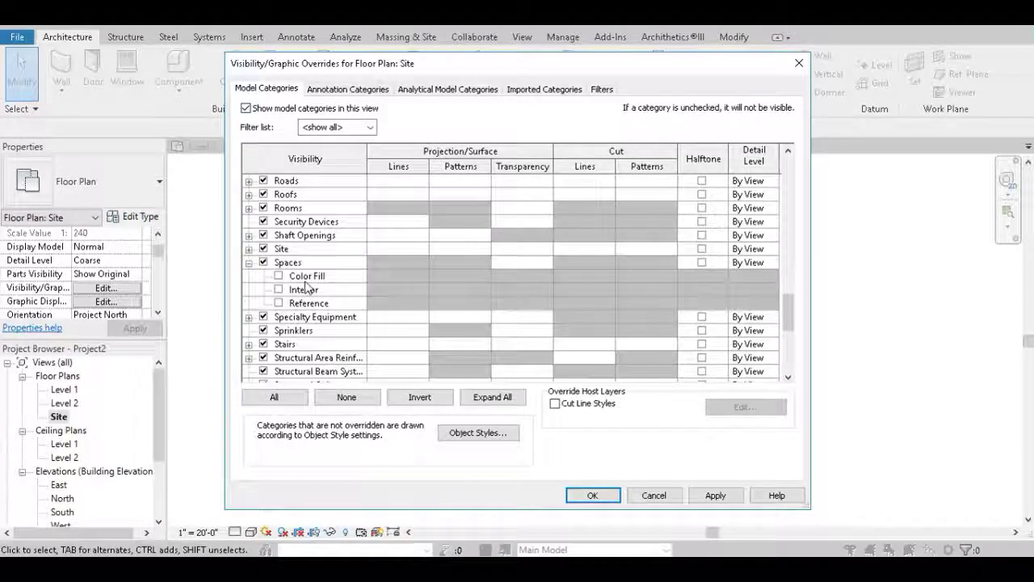
left_click(249, 263)
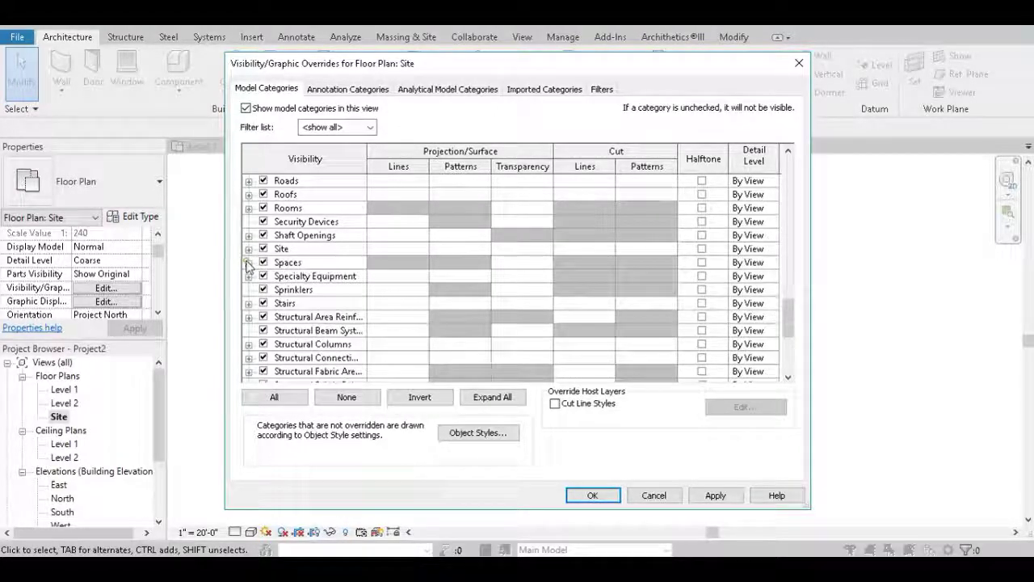
left_click(249, 249)
scroll(318, 291, "down", 1)
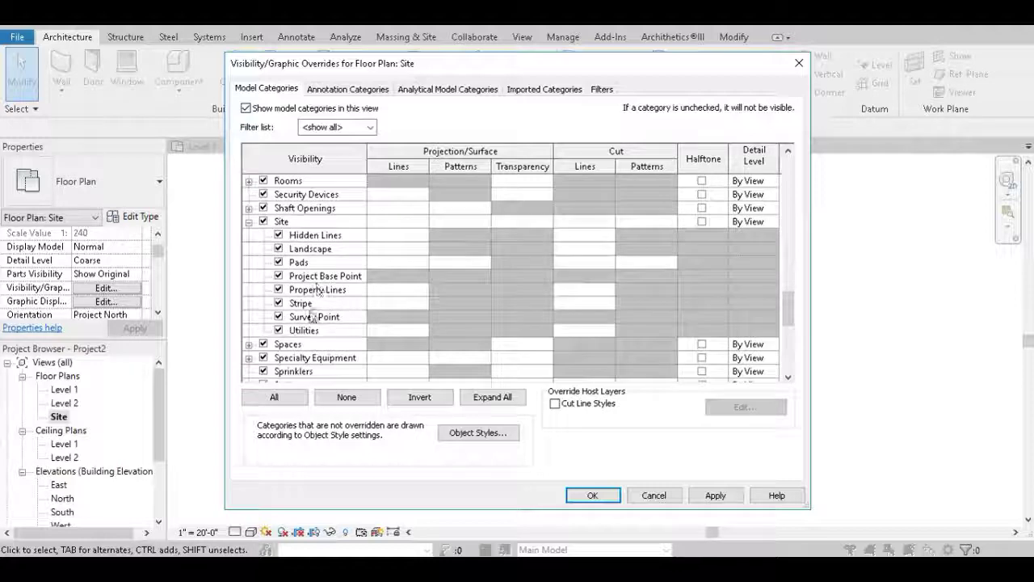
left_click(589, 497)
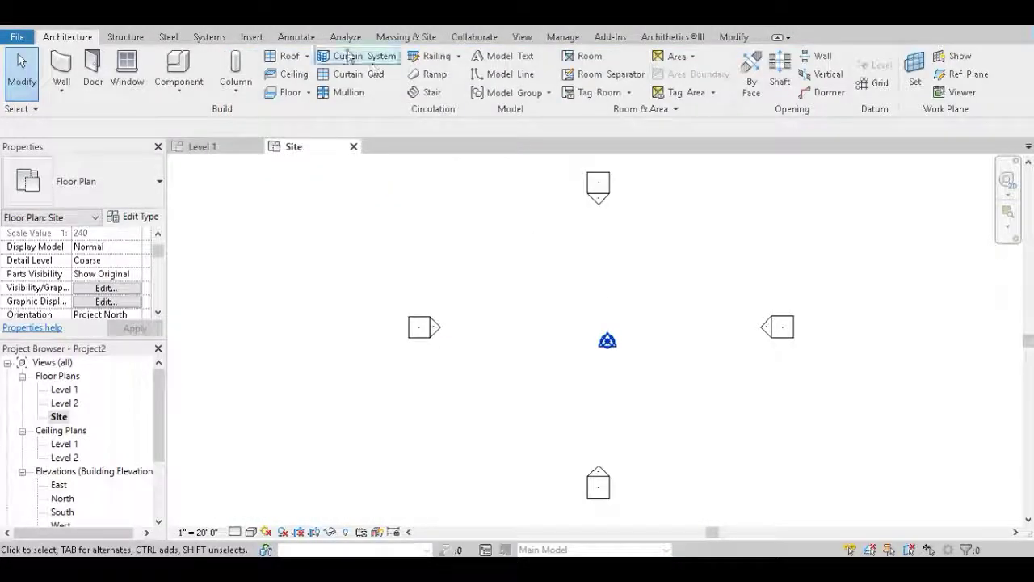
Step: Start a new toposurface from Massing & Site using Create from Import > Specify Points File
left_click(412, 37)
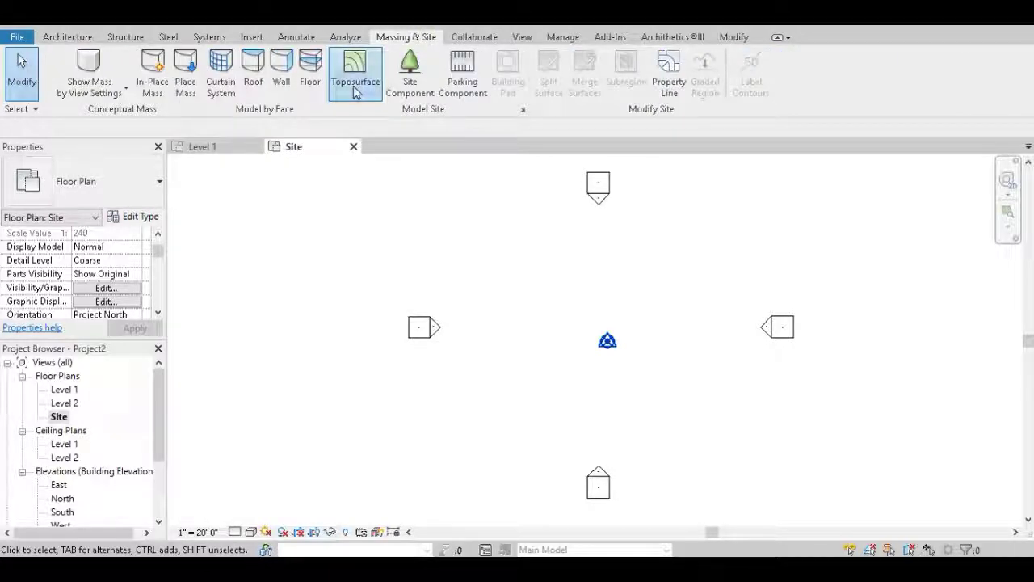
left_click(352, 86)
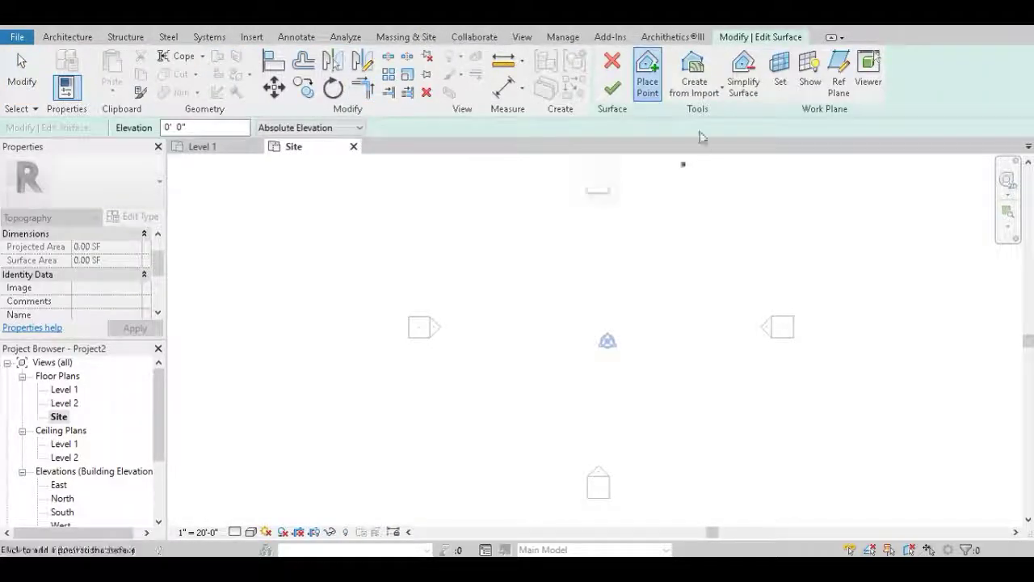
left_click(715, 93)
left_click(737, 155)
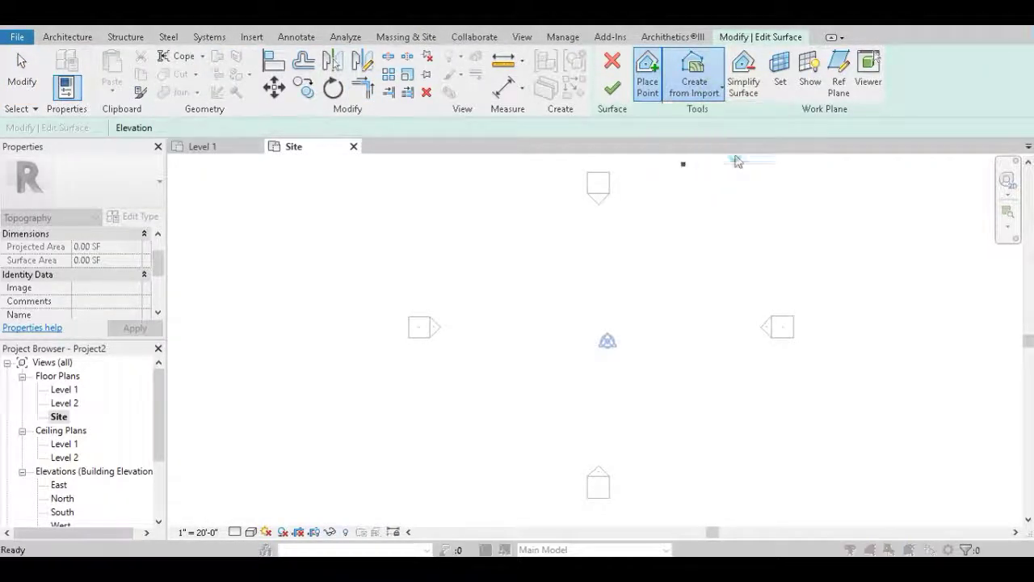
Step: Pick points of topo survey.csv from Documents as the points file
left_click(265, 212)
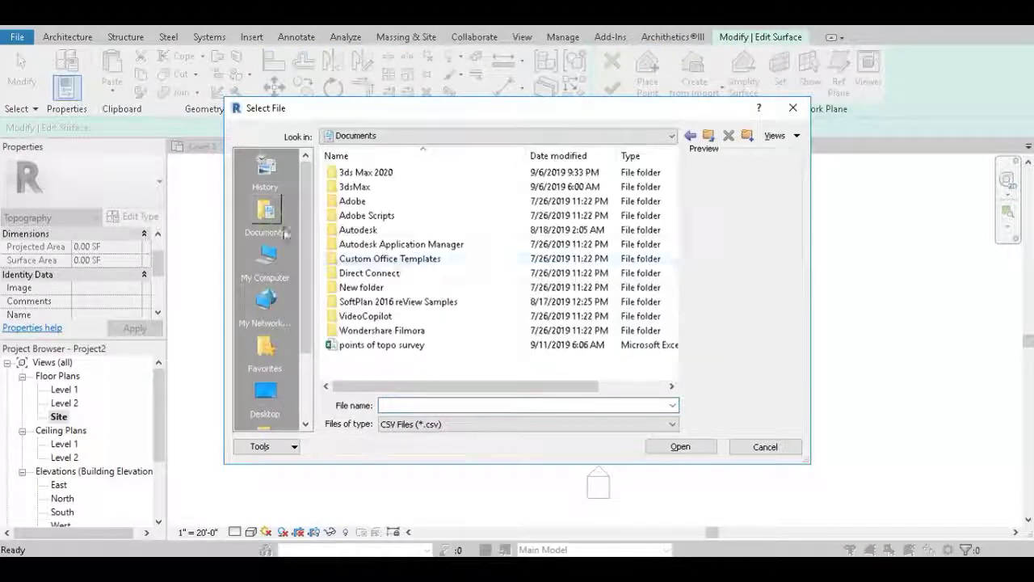
left_click_drag(517, 388, 452, 392)
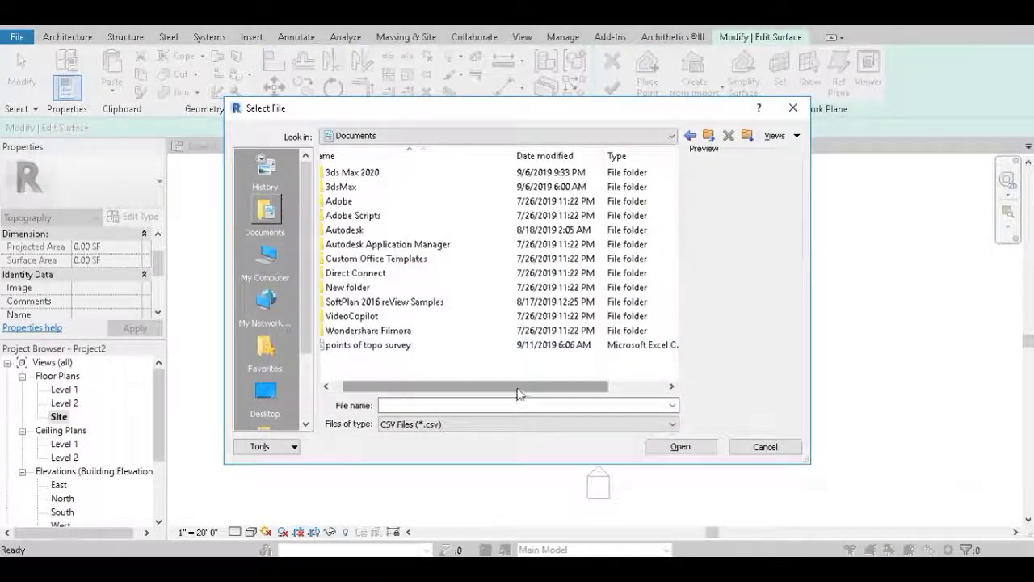
left_click(382, 345)
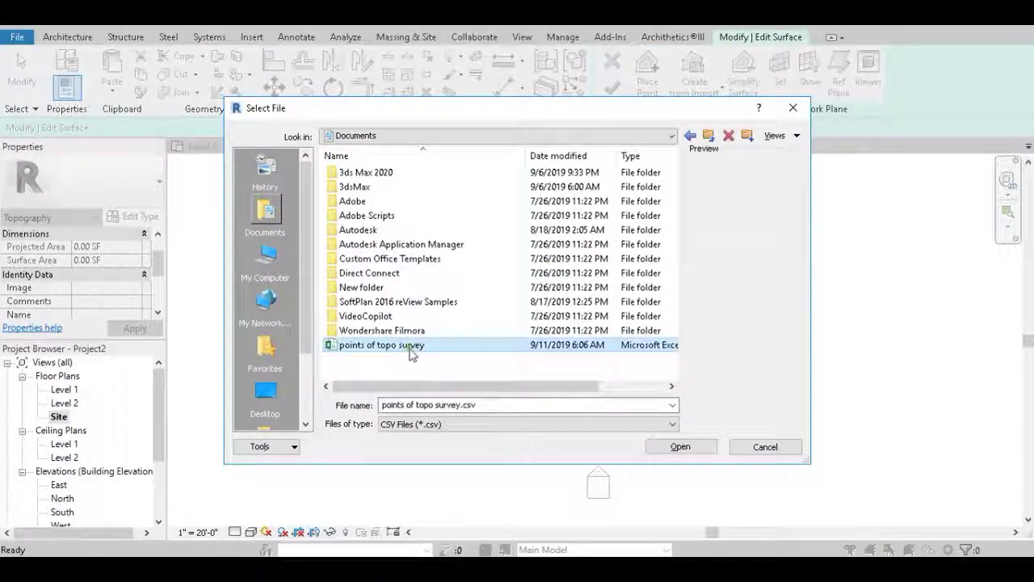
left_click(700, 449)
Step: Set the file units to Decimal Feet and import, which fails to open the file
left_click(494, 286)
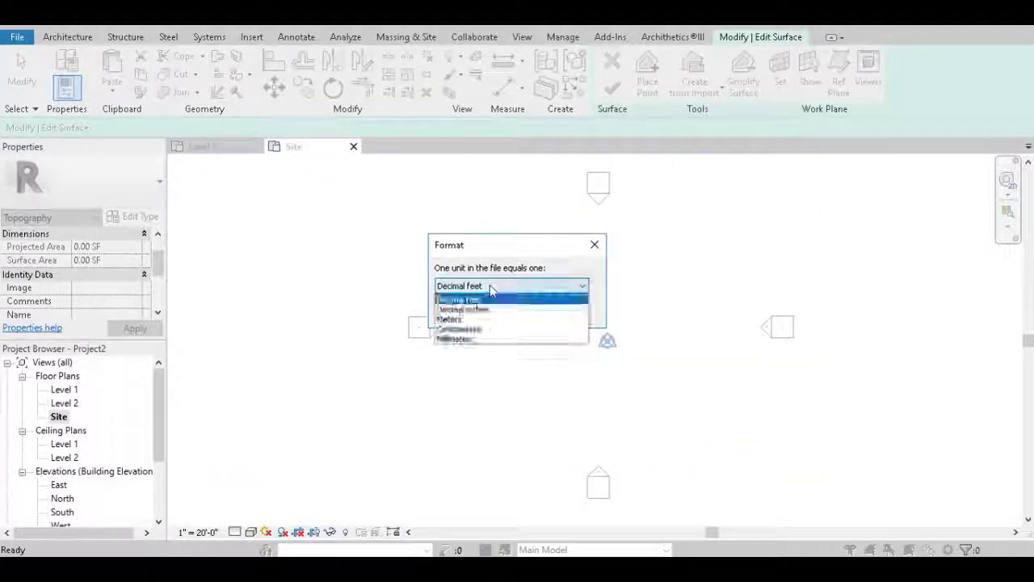
left_click(493, 315)
left_click(475, 315)
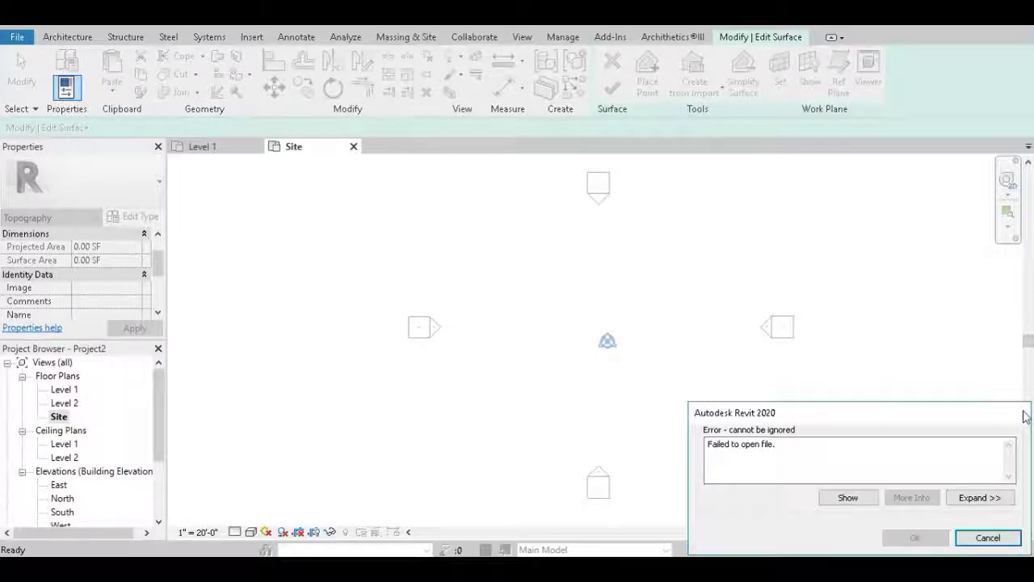
Step: Dismiss the import error, cancel the toposurface edit, and return to Modify in the Site plan
left_click(987, 537)
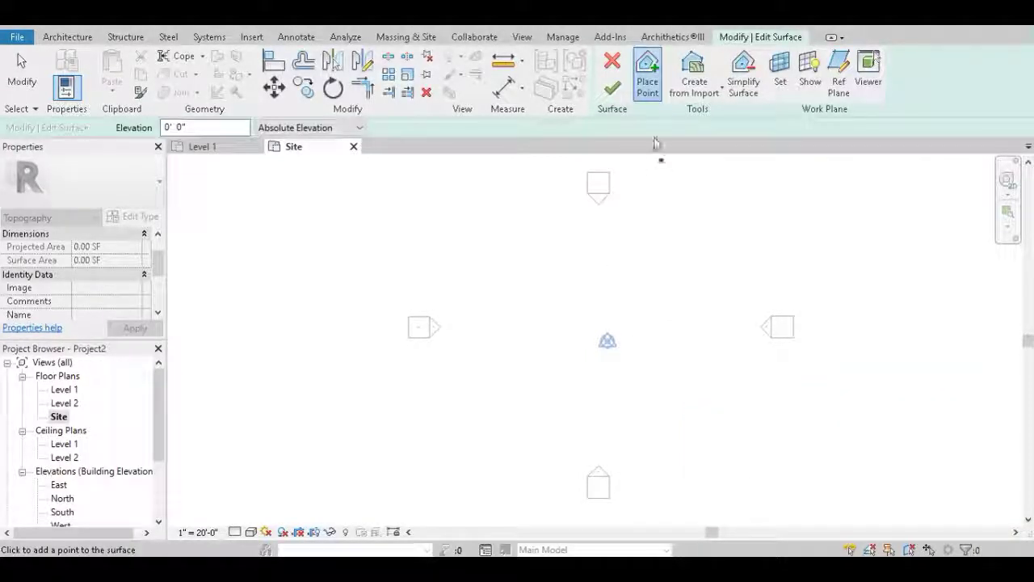
left_click(618, 71)
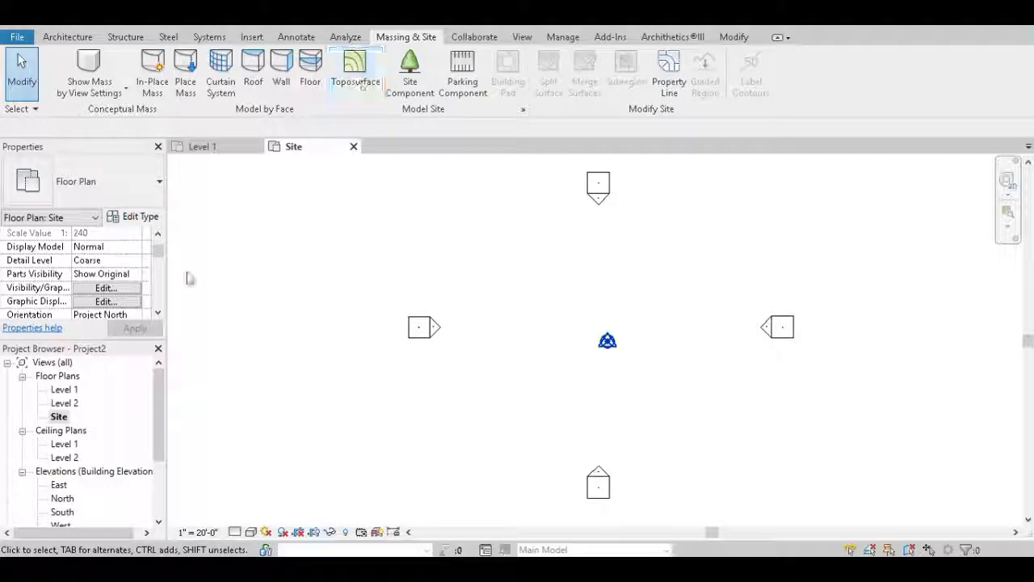
left_click(22, 81)
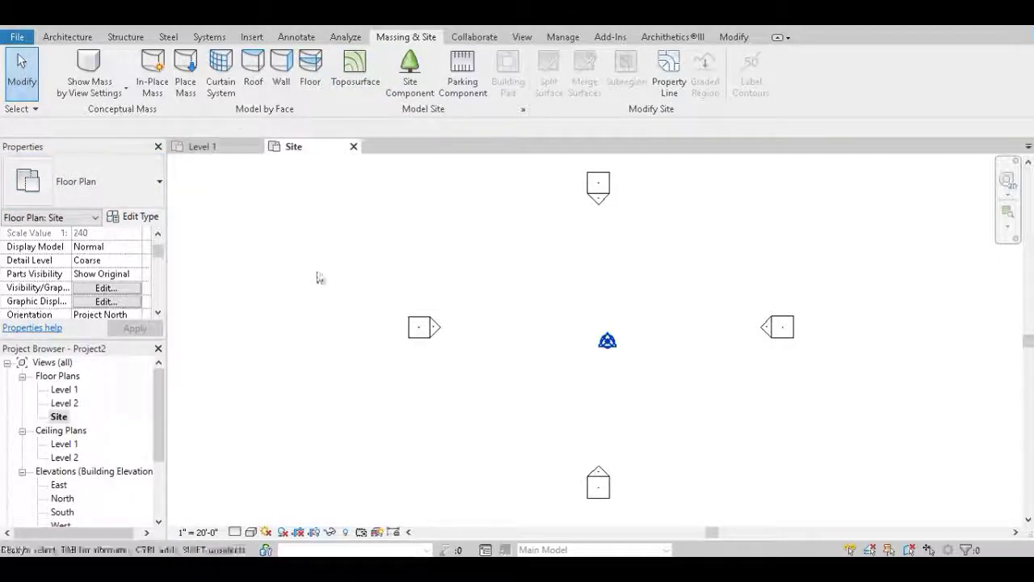
scroll(323, 283, "down", 3)
scroll(453, 374, "down", 2)
scroll(458, 331, "up", 2)
scroll(477, 338, "up", 2)
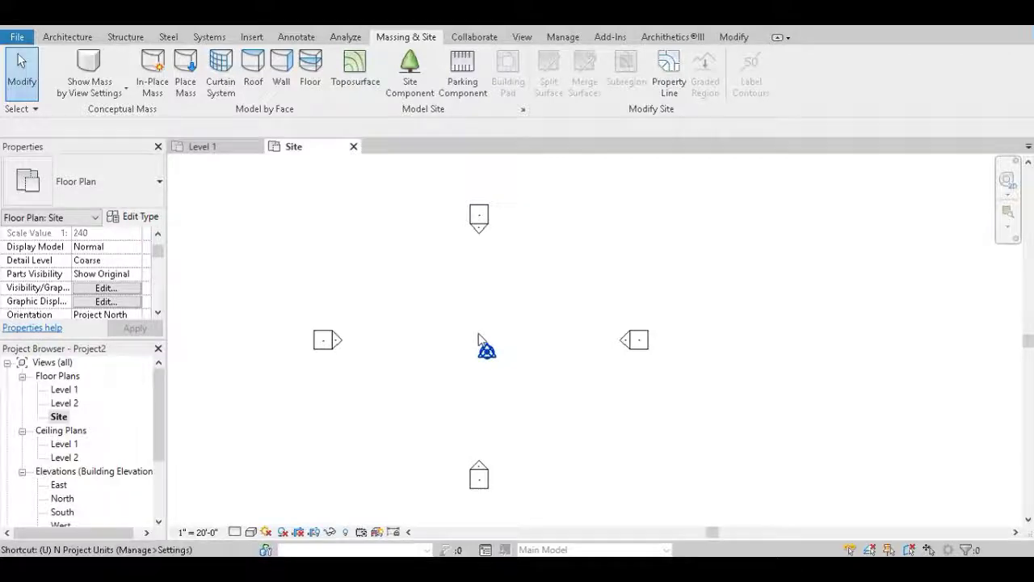
Step: Change the project Length units to Meters in Project Units (UN)
key("n")
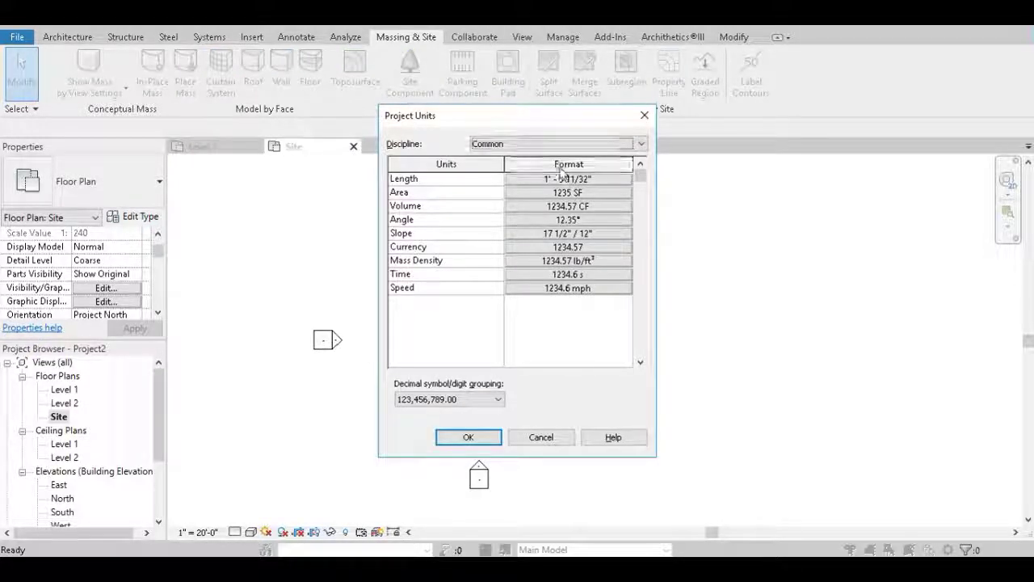
left_click(563, 179)
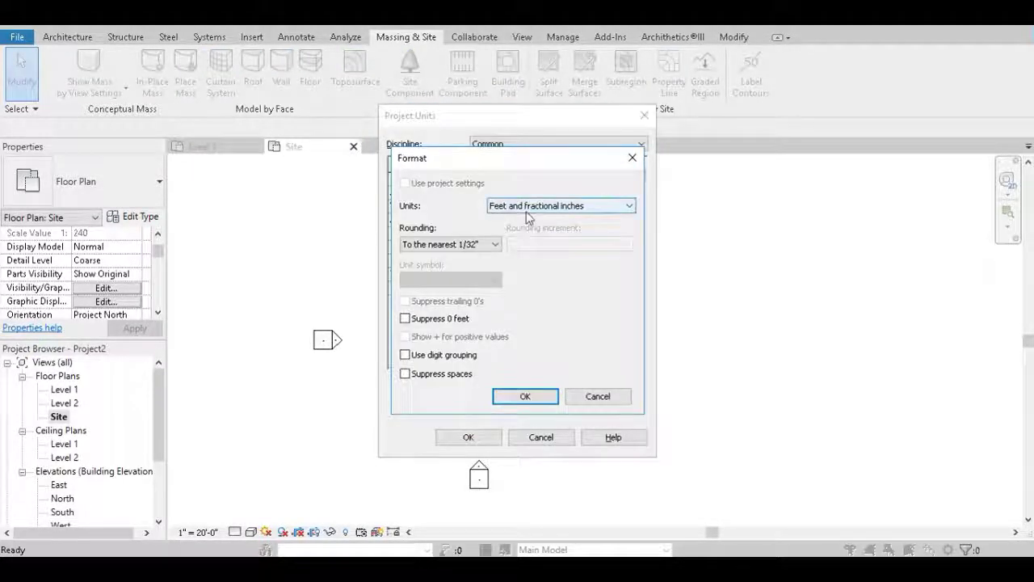
left_click(561, 205)
left_click(525, 258)
left_click(524, 396)
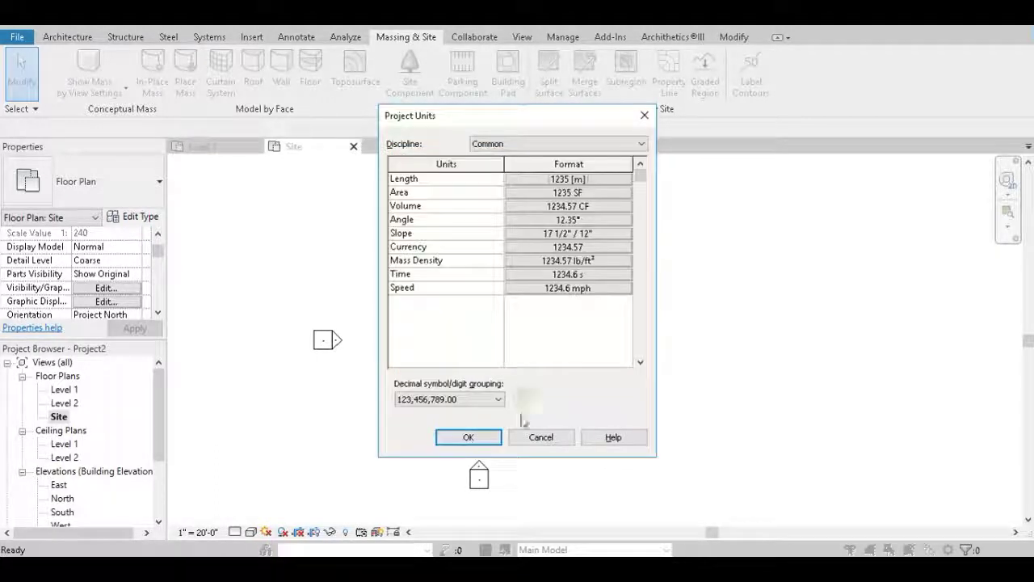
left_click(468, 436)
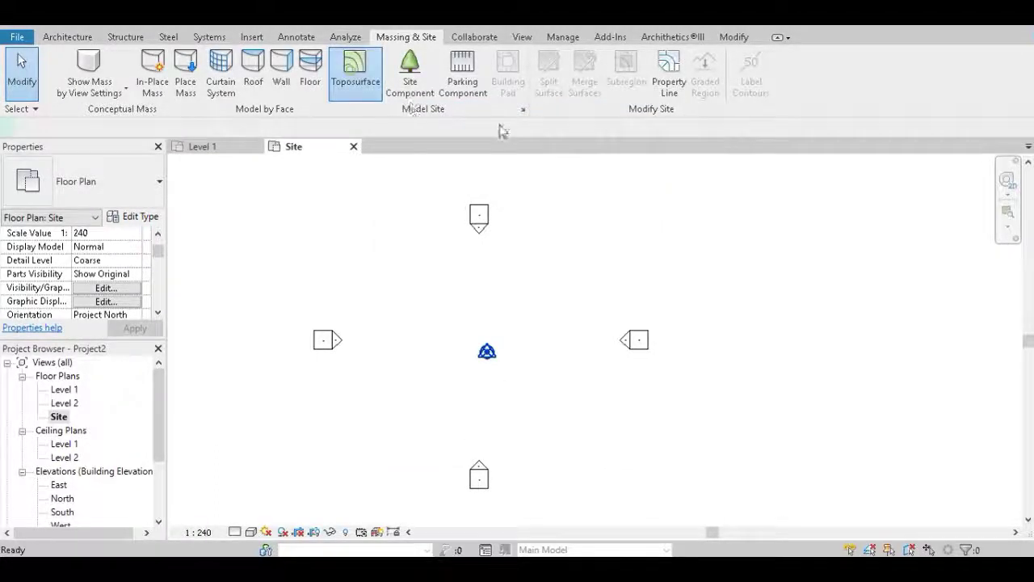
Step: Retry importing points of topo survey.csv as a points file and dismiss the resulting error
left_click(695, 87)
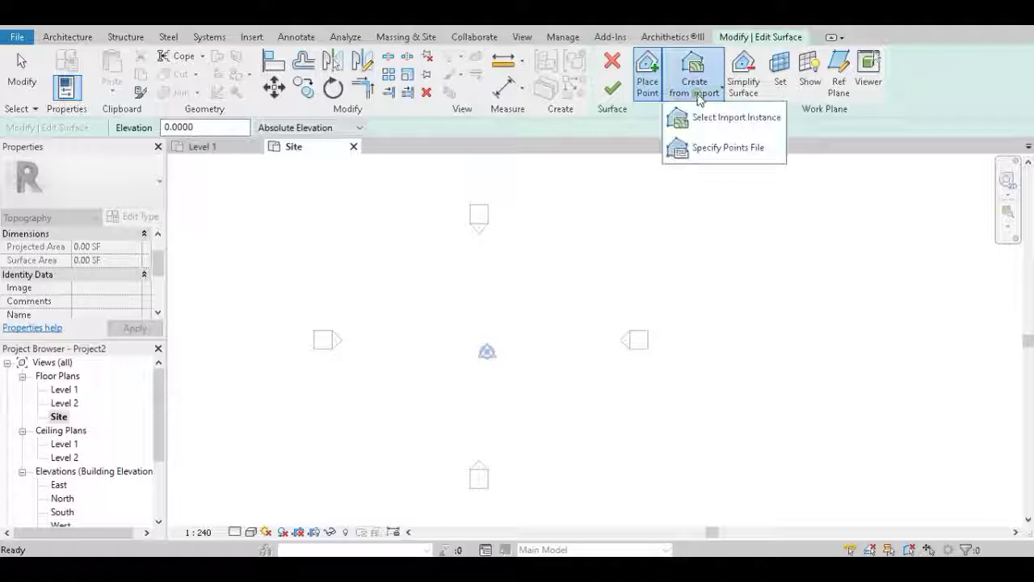
left_click(727, 147)
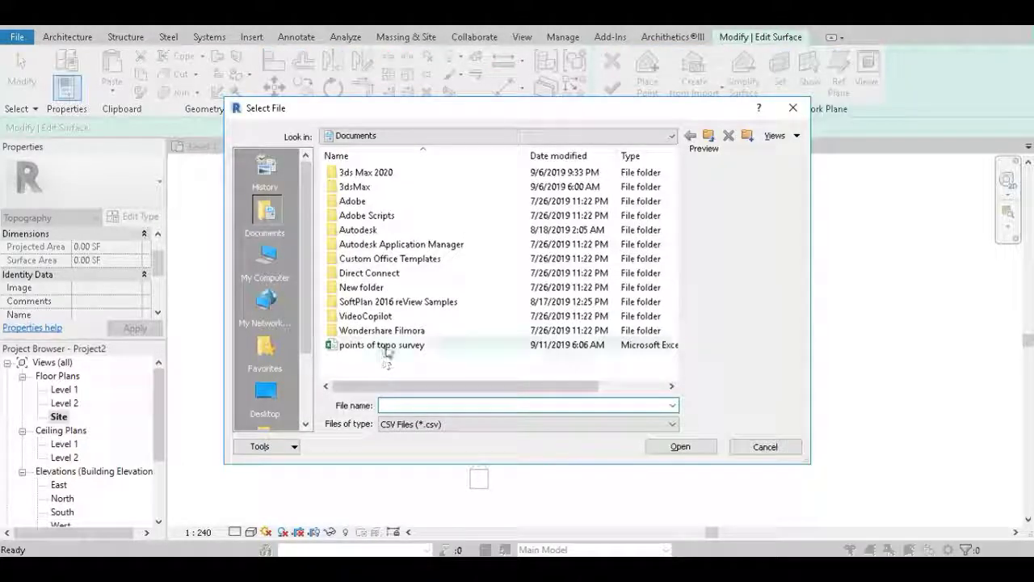
left_click(385, 348)
left_click(682, 447)
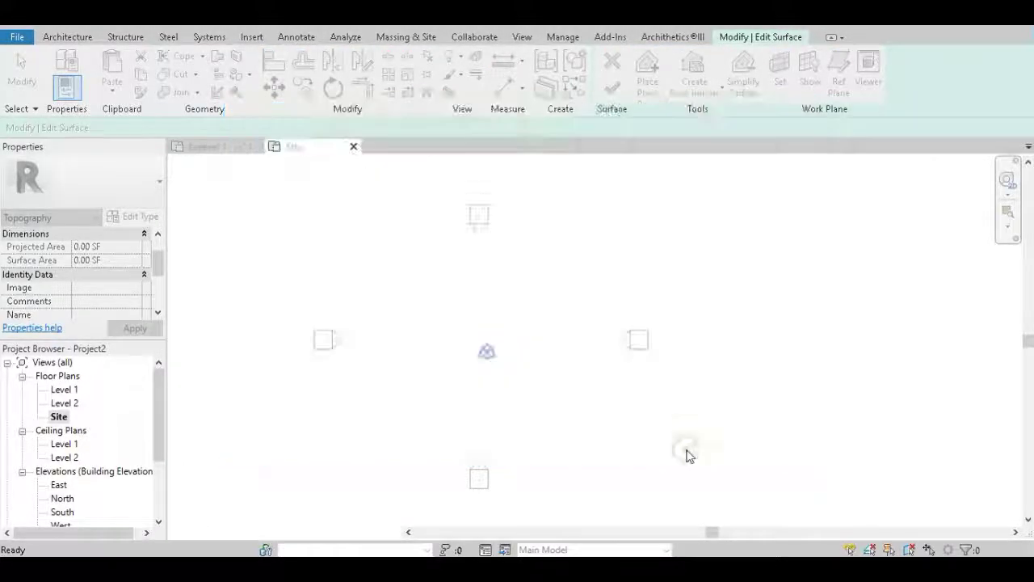
left_click(495, 315)
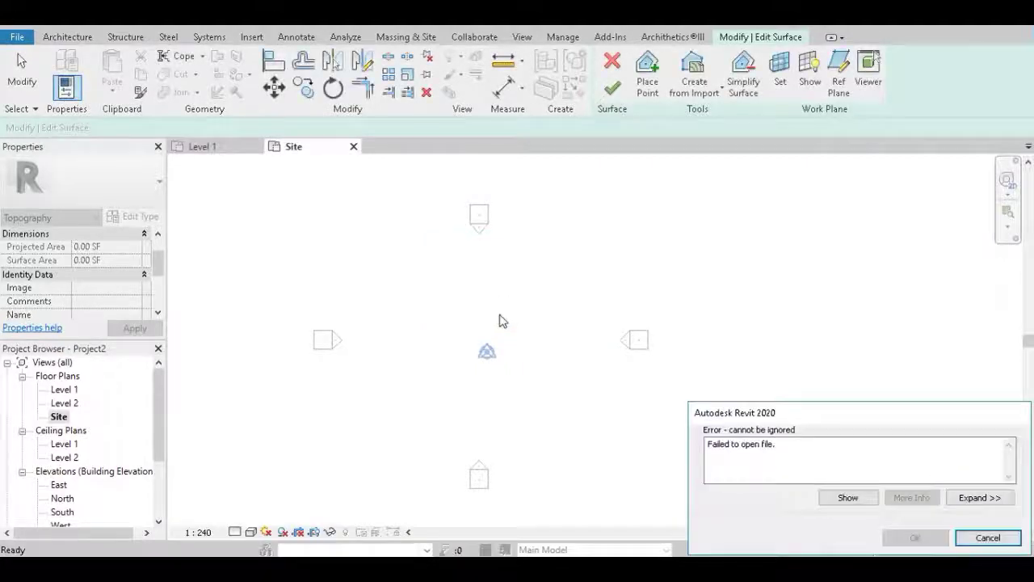
left_click(992, 539)
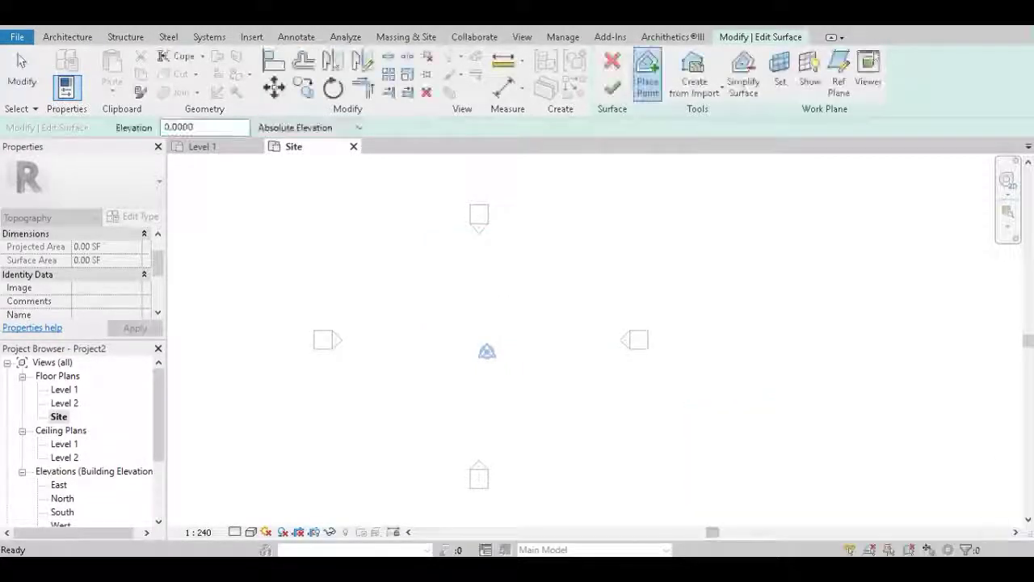
Step: Review the northing, easting and elevation columns of the survey sheet
scroll(121, 243, "down", 7)
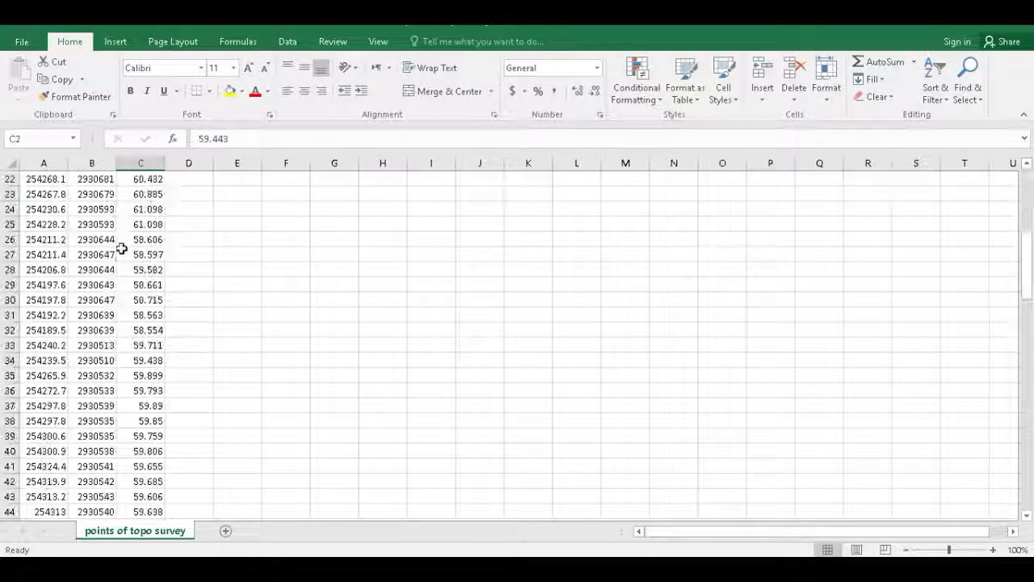
scroll(122, 246, "down", 9)
scroll(122, 240, "up", 7)
scroll(117, 238, "up", 9)
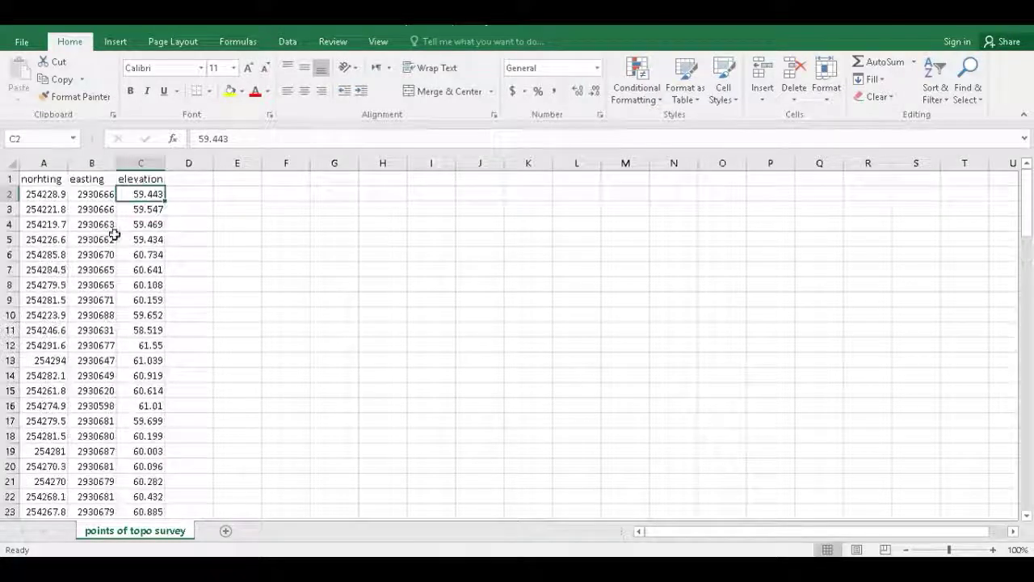
left_click(129, 179)
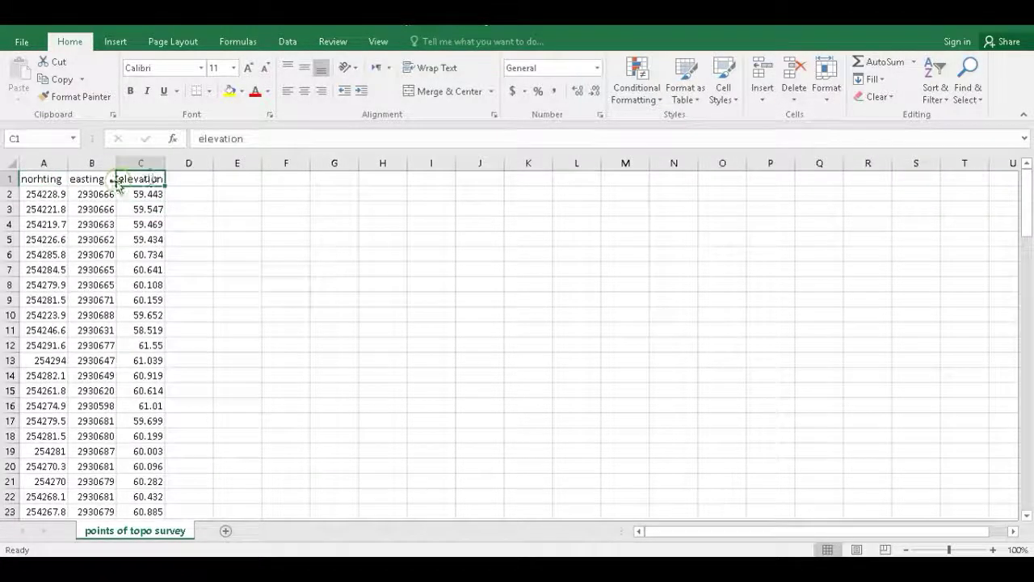
left_click(86, 178)
Step: Save the sheet as CSV (Comma delimited) over points of topo survey.csv, then close Excel
left_click(22, 41)
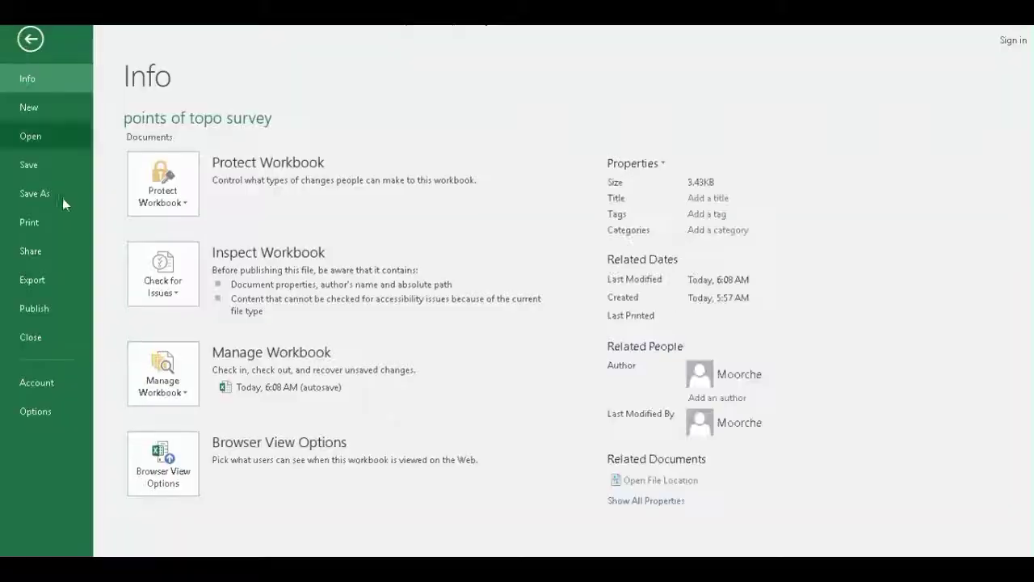
left_click(36, 194)
left_click(167, 242)
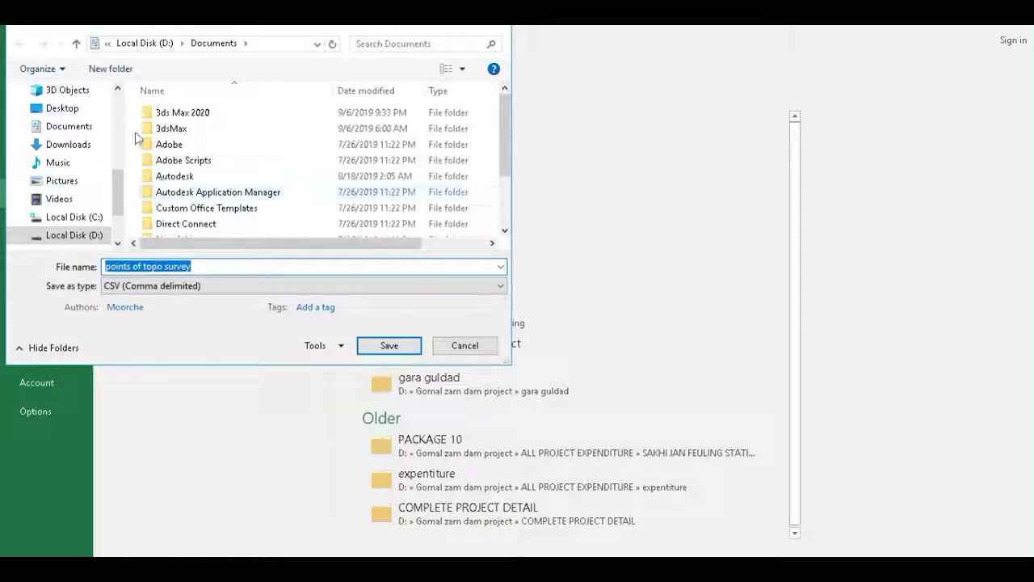
left_click(400, 347)
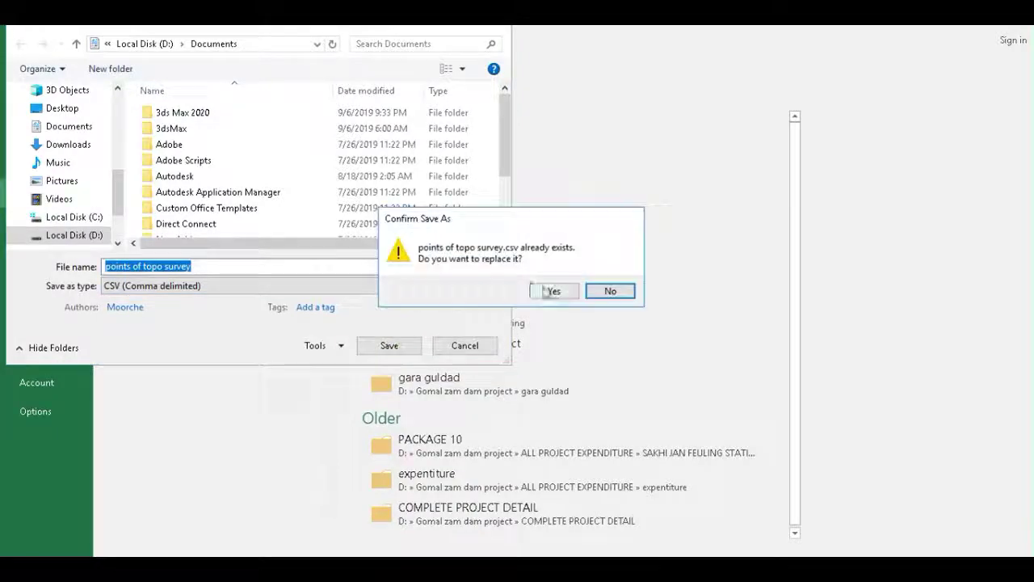
left_click(552, 288)
left_click(524, 336)
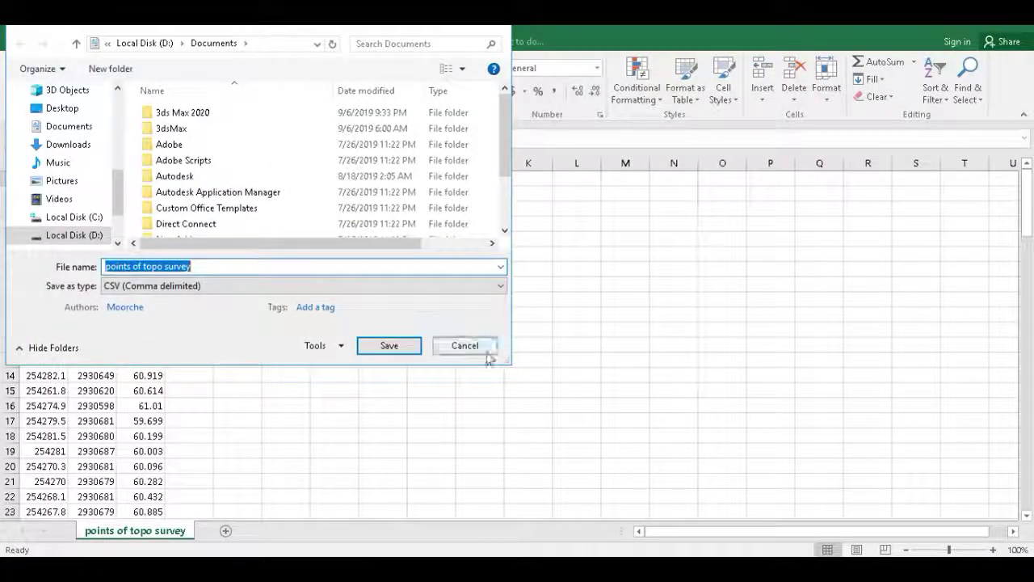
left_click(466, 346)
left_click(950, 31)
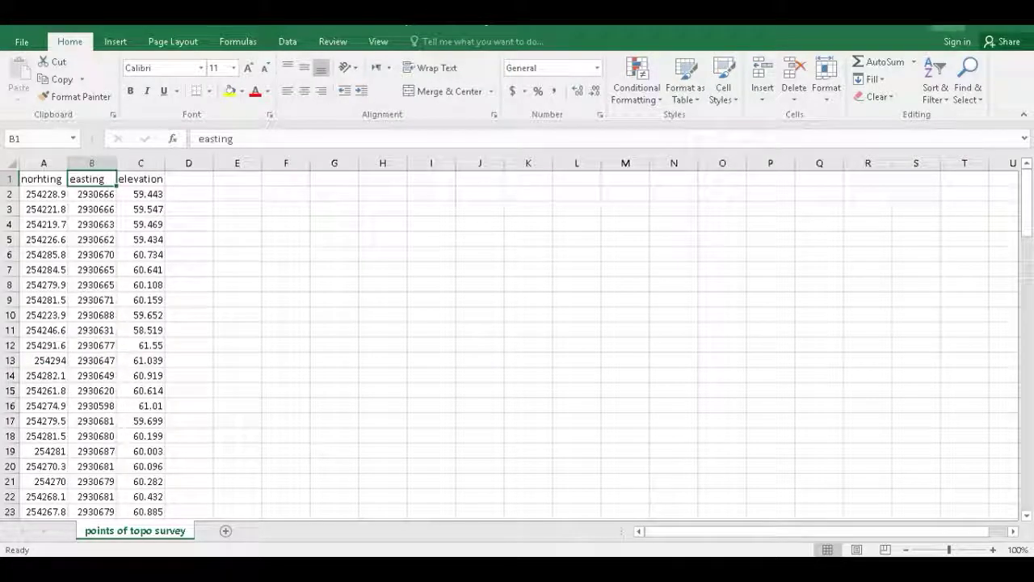
left_click(517, 309)
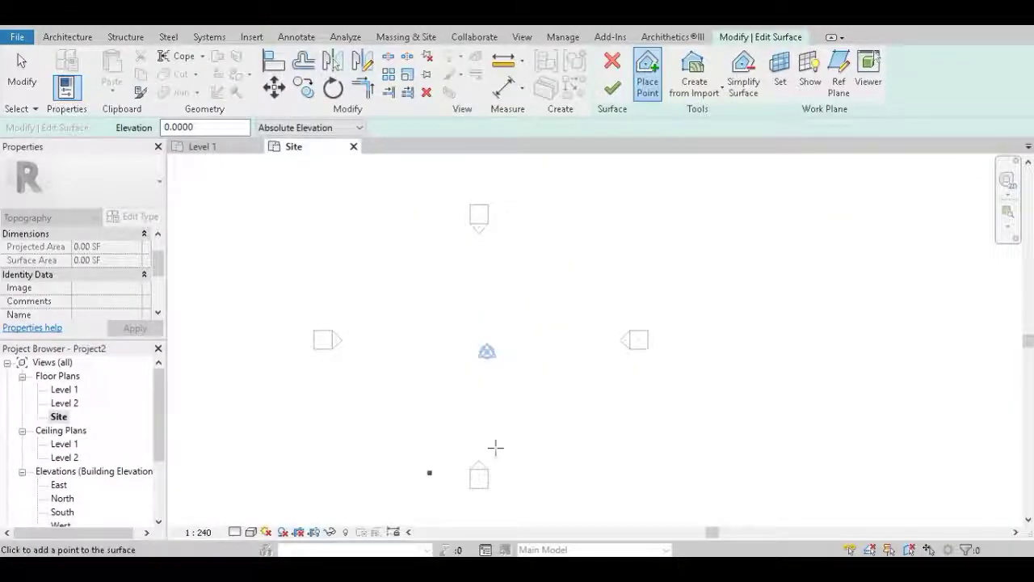
Step: Finish the empty surface edit and start a new toposurface from a points file
left_click(612, 87)
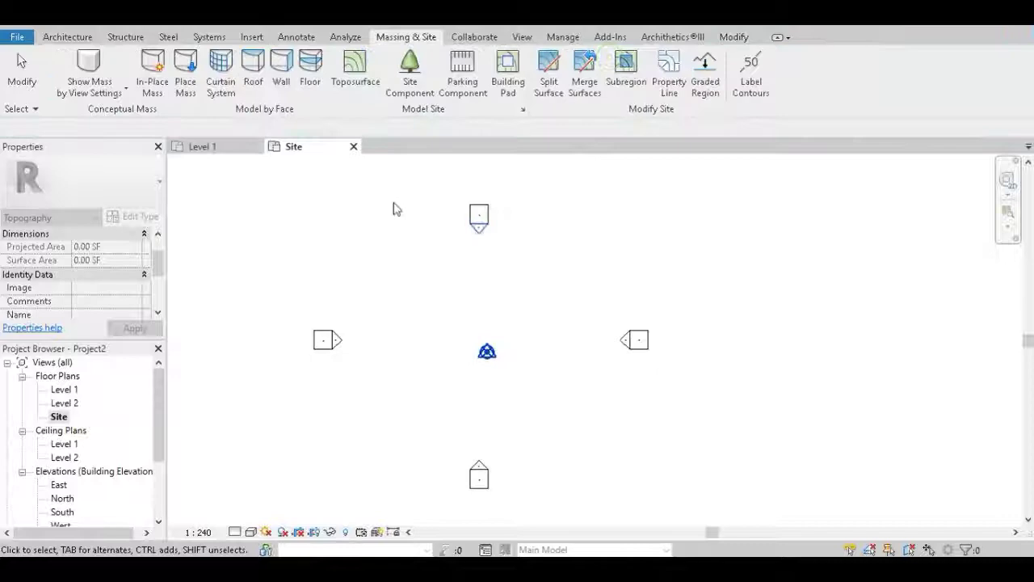
left_click(370, 71)
left_click(693, 81)
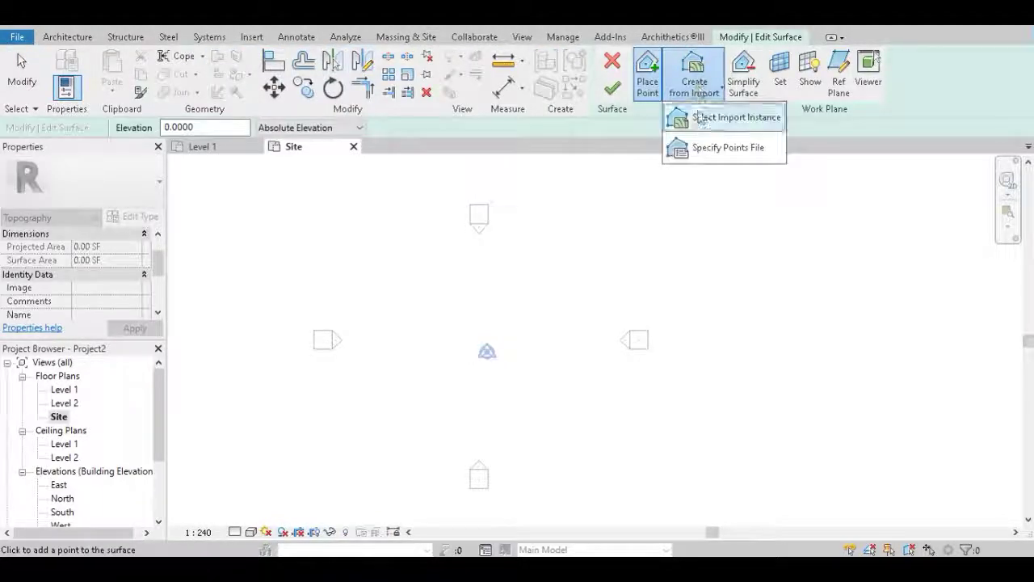
left_click(709, 154)
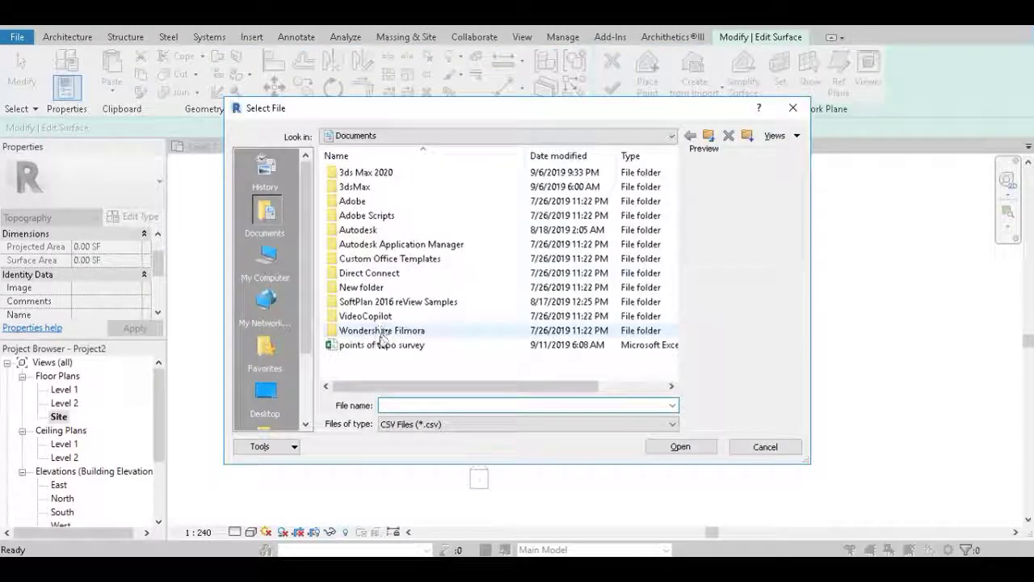
Step: Import points of topo survey.csv, accept its units and dismiss the distant-points warning
left_click(381, 345)
left_click(678, 448)
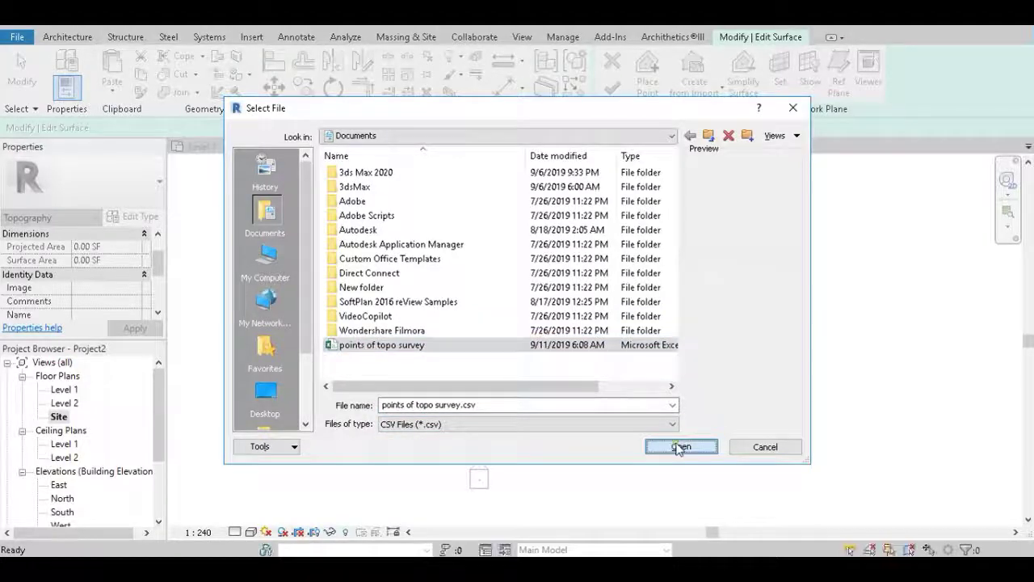
left_click(473, 316)
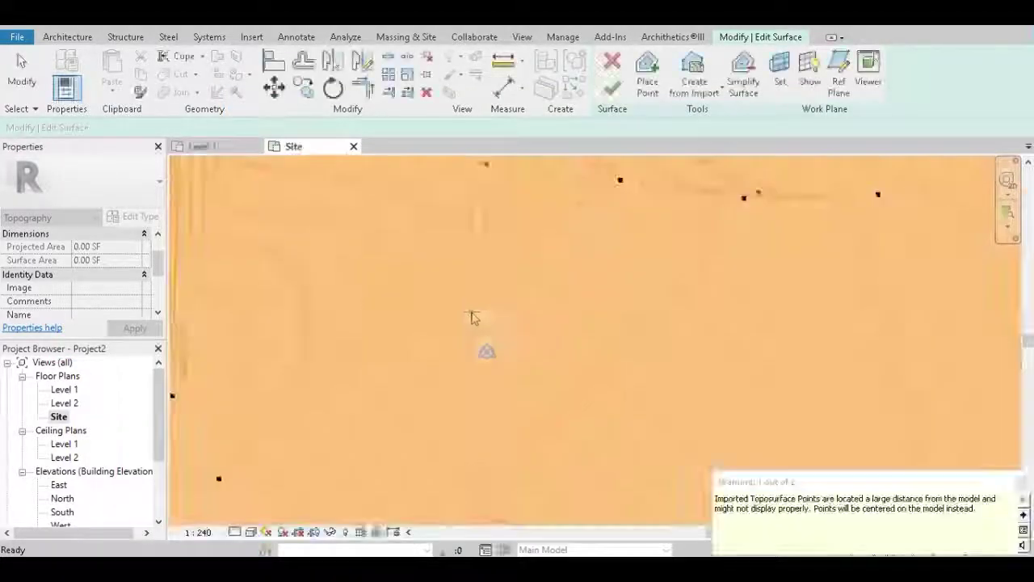
left_click(1023, 483)
scroll(505, 310, "down", 3)
scroll(503, 328, "up", 1)
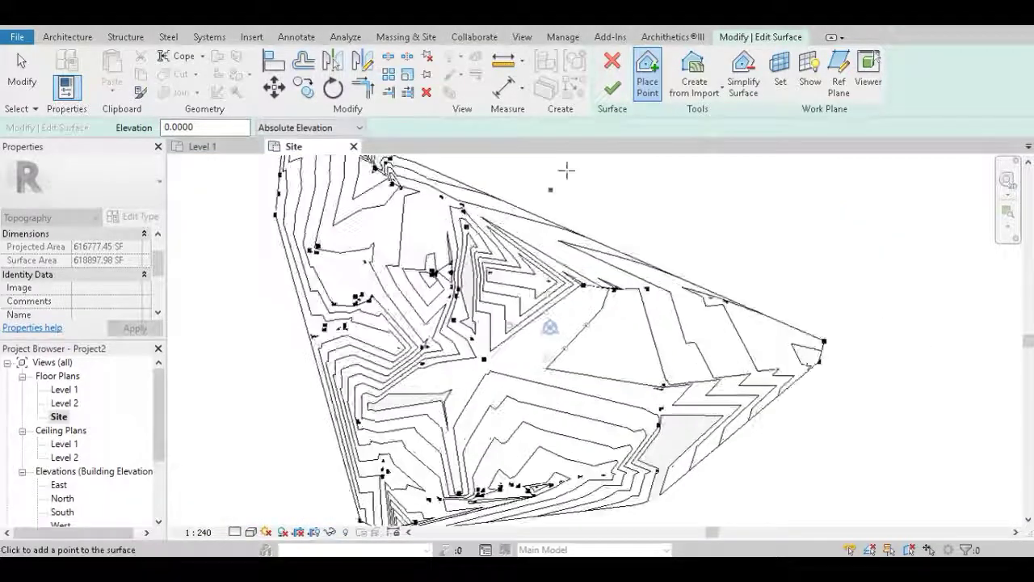
Step: Finish the contoured toposurface and check it in the Site plan
left_click(612, 89)
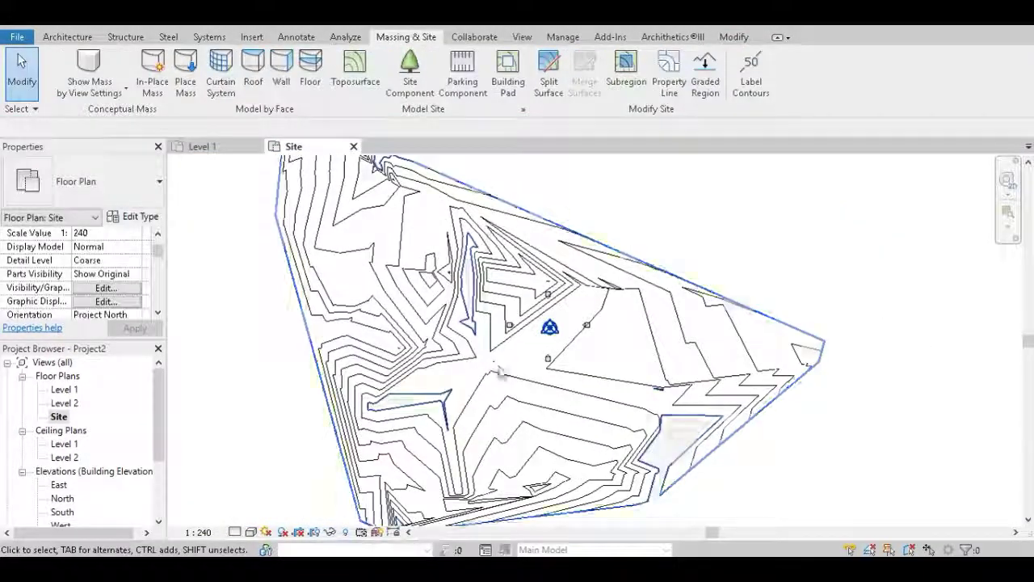
scroll(499, 370, "down", 2)
scroll(493, 380, "up", 1)
scroll(485, 390, "up", 1)
scroll(477, 400, "up", 1)
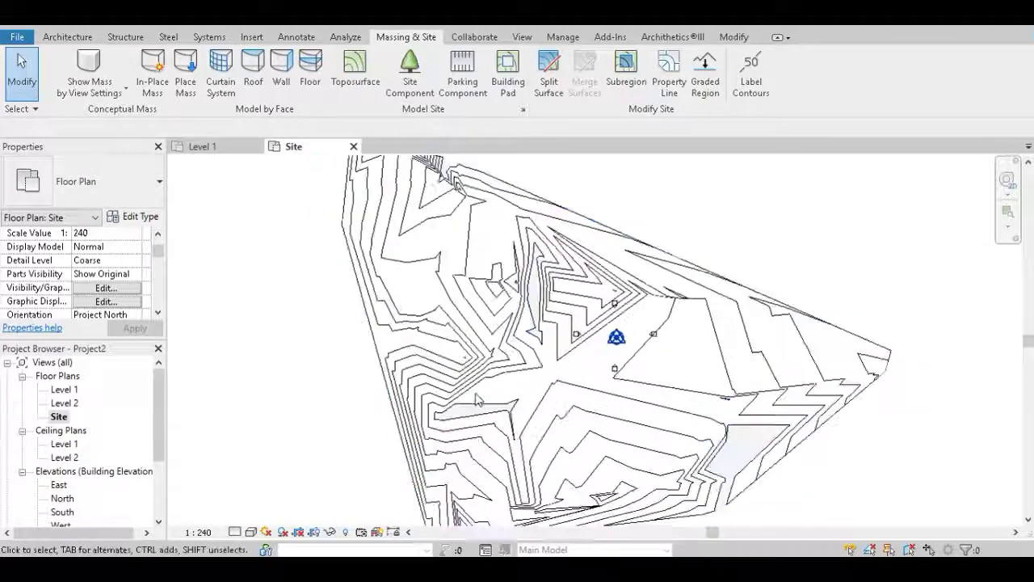
scroll(452, 307, "down", 1)
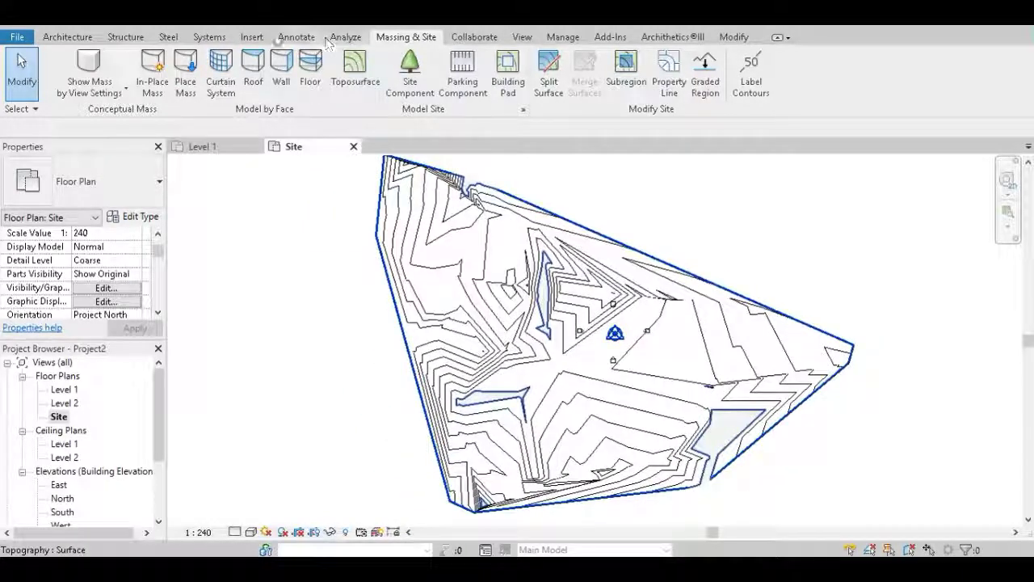
Step: Open a 3D view and orbit the terrain to an edge-on angle
left_click(522, 37)
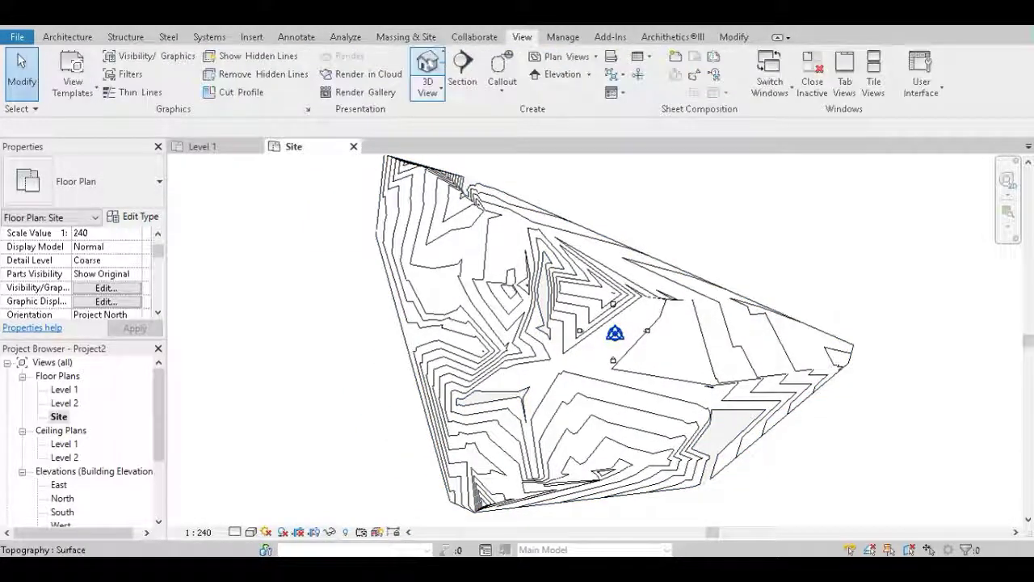
left_click(427, 69)
middle_click_drag(561, 365, 622, 305, "shift")
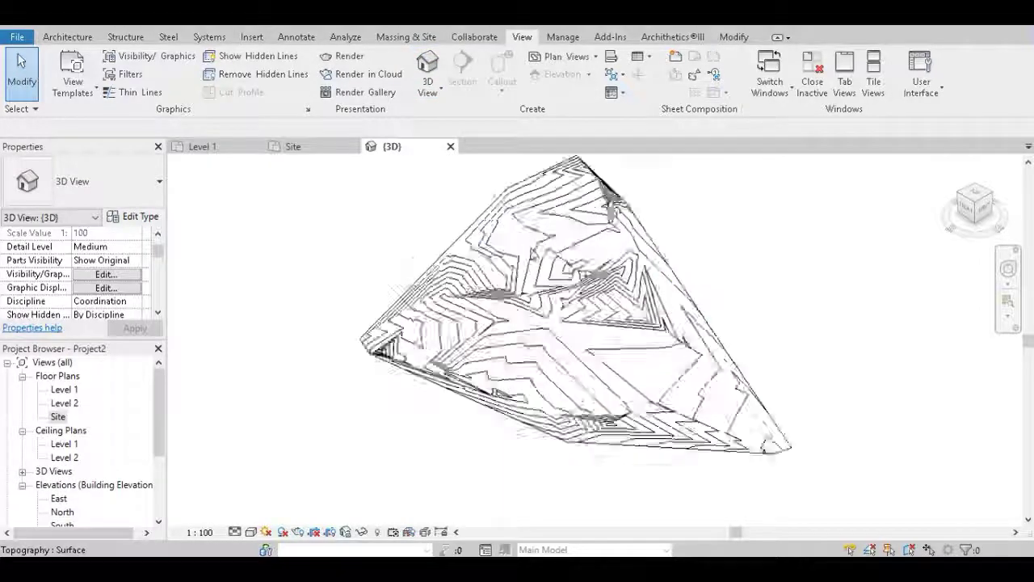
left_click(1007, 274)
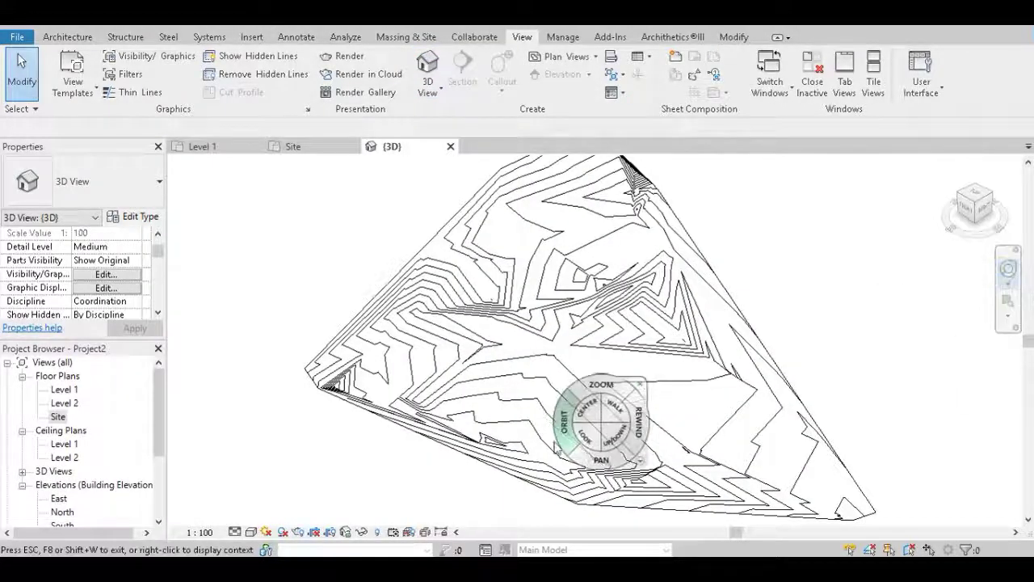
mouse_move(571, 454)
left_mouse_down()
mouse_move(601, 397)
mouse_move(601, 406)
left_mouse_up()
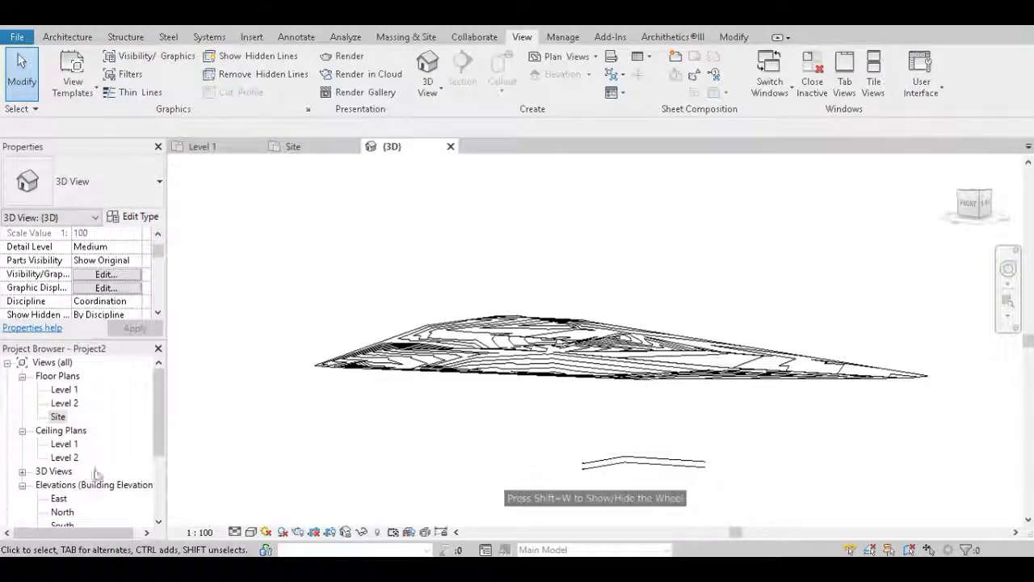
scroll(95, 475, "down", 2)
Step: Open the North elevation, then the South elevation, to view the terrain profile line
left_click(74, 458)
double_click(74, 457)
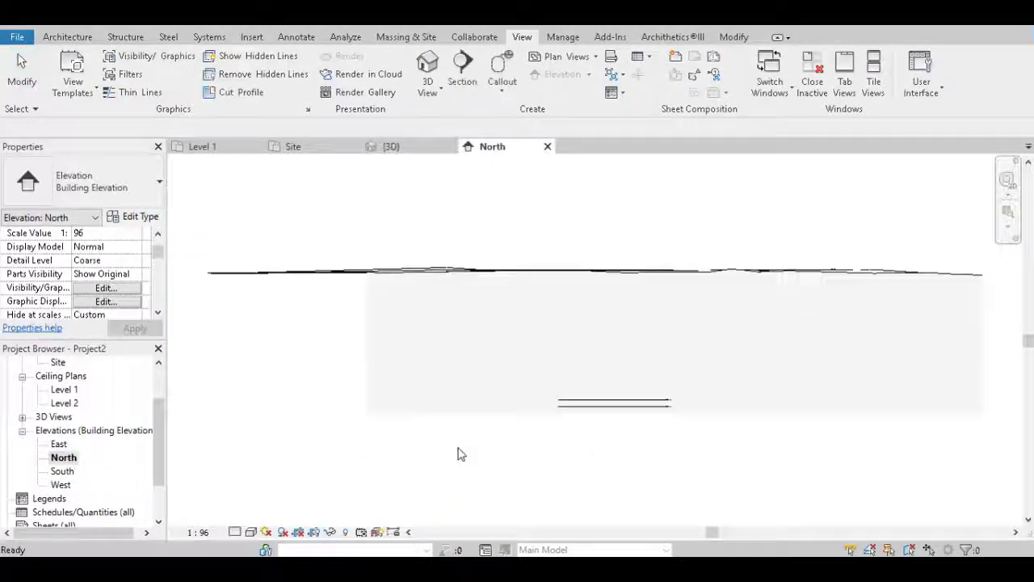
scroll(509, 305, "up", 3)
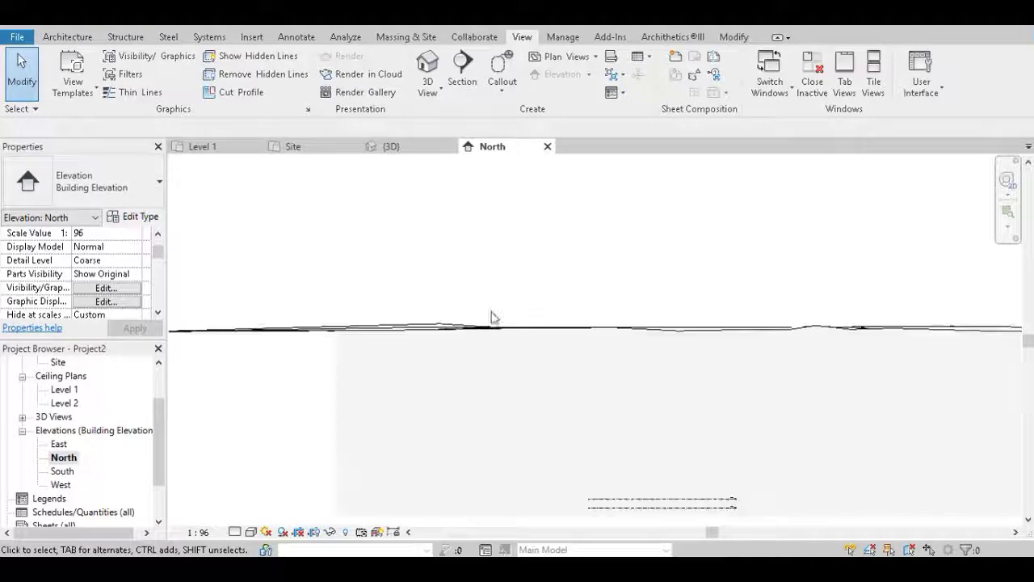
double_click(63, 471)
scroll(515, 364, "up", 2)
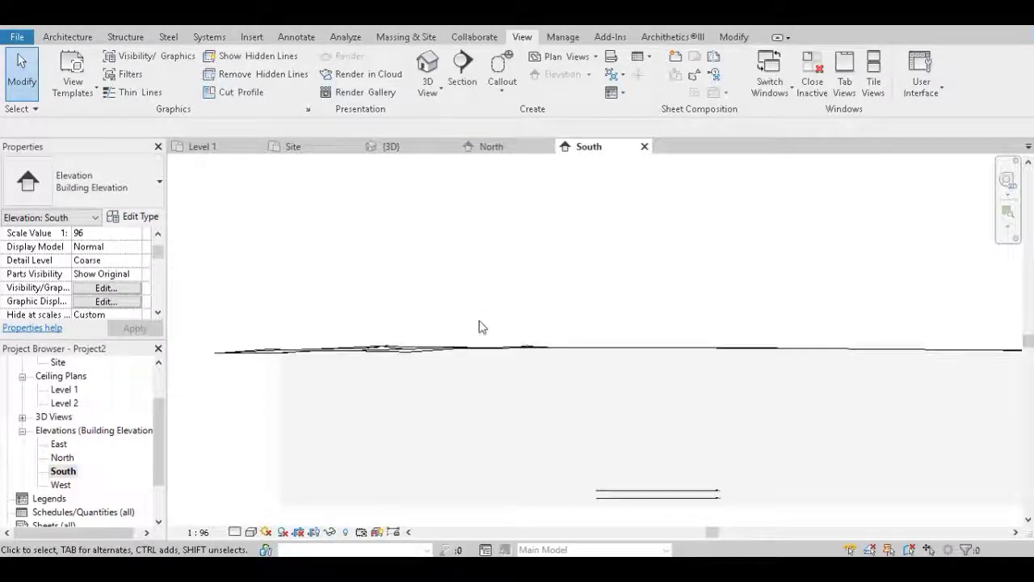
scroll(480, 325, "up", 1)
scroll(535, 383, "down", 2)
scroll(528, 395, "up", 1)
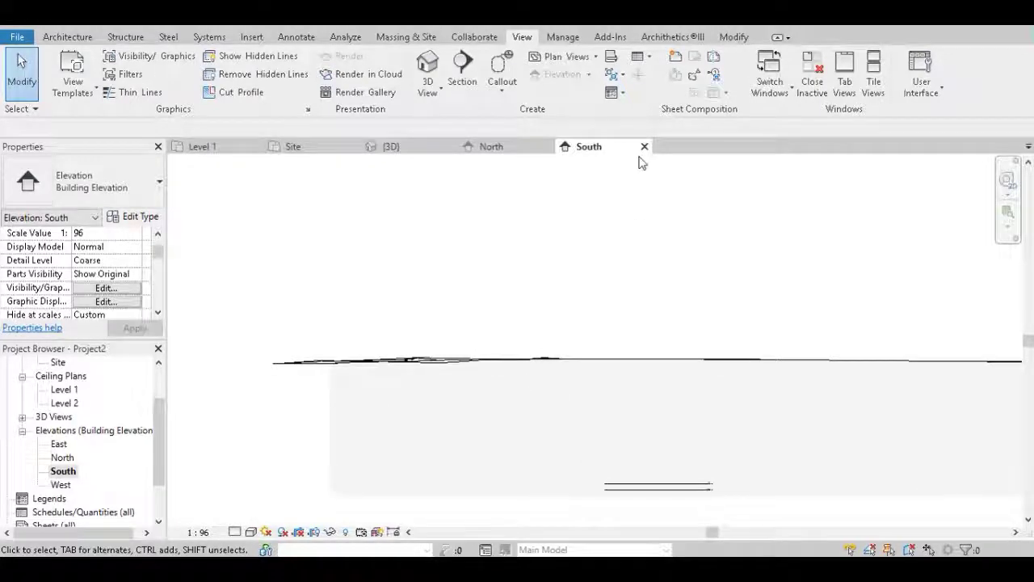